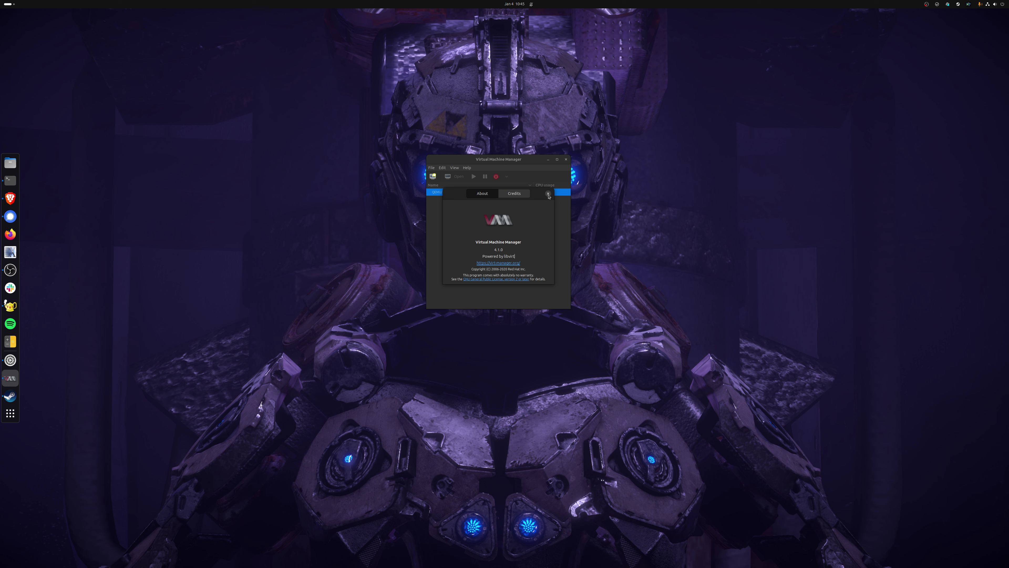
View the Virtual Machine Manager version information and close it
{"action": "left_click", "coordinate": [548, 194]}
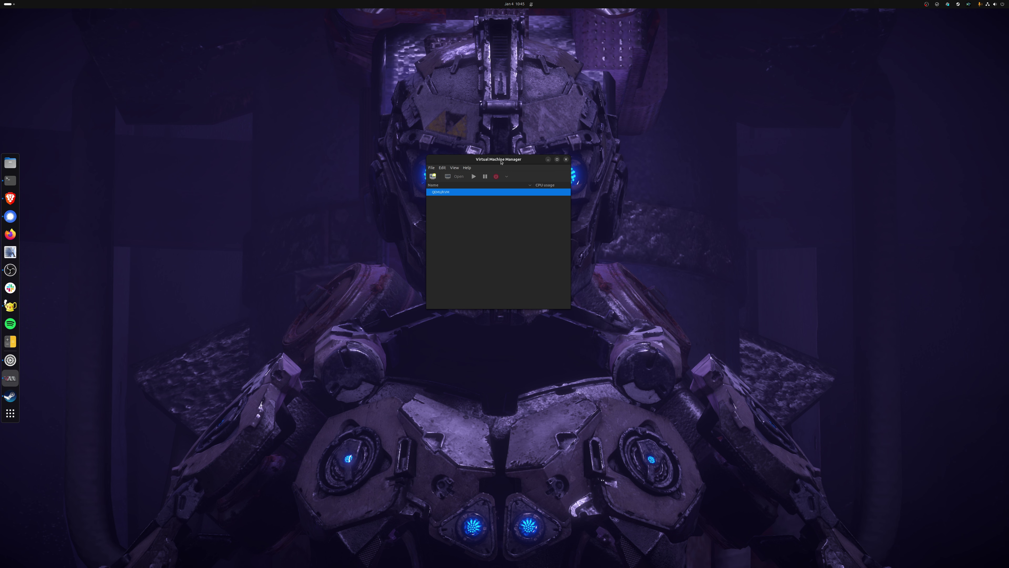
{"action": "left_click", "coordinate": [467, 167]}
{"action": "left_click", "coordinate": [468, 176]}
{"action": "left_click", "coordinate": [548, 194]}
Switch to Brave, choose the amd64 download of install74.iso on the OpenBSD site, and put the browser away
{"action": "left_click", "coordinate": [11, 199]}
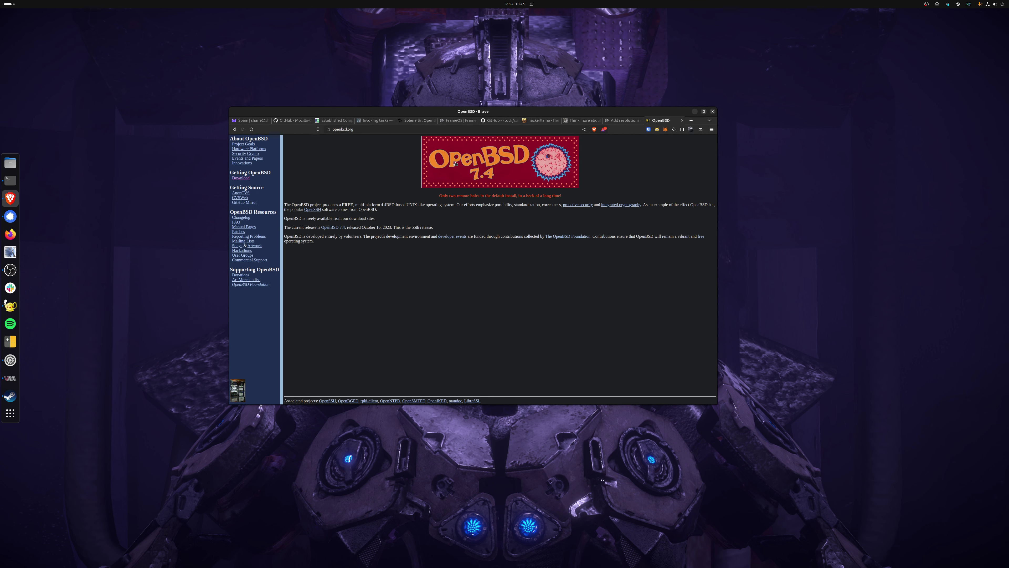
{"action": "left_click", "coordinate": [343, 130]}
{"action": "left_click", "coordinate": [240, 179]}
{"action": "double_click", "coordinate": [292, 202]}
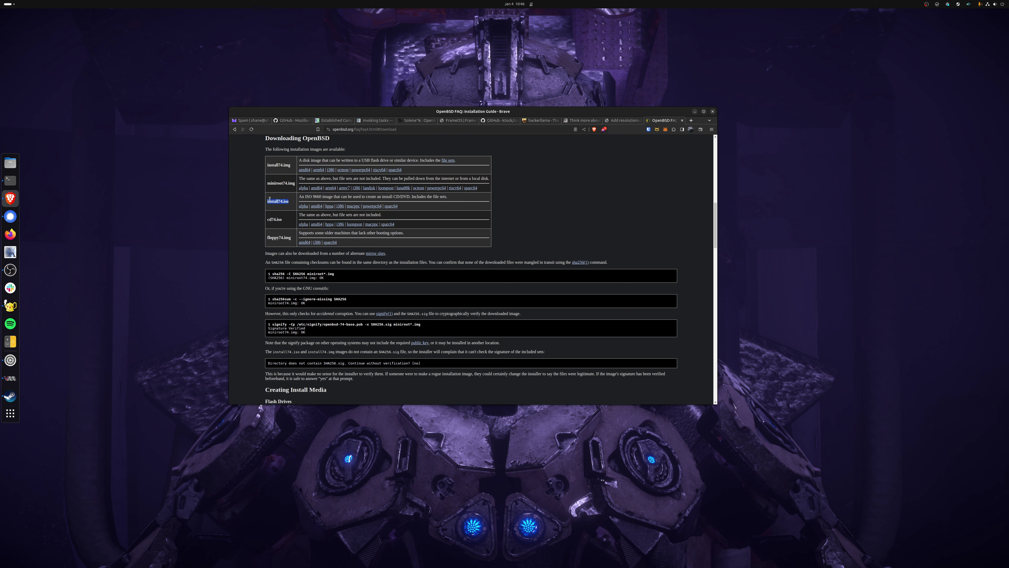
{"action": "left_click", "coordinate": [315, 207]}
{"action": "left_click", "coordinate": [695, 111]}
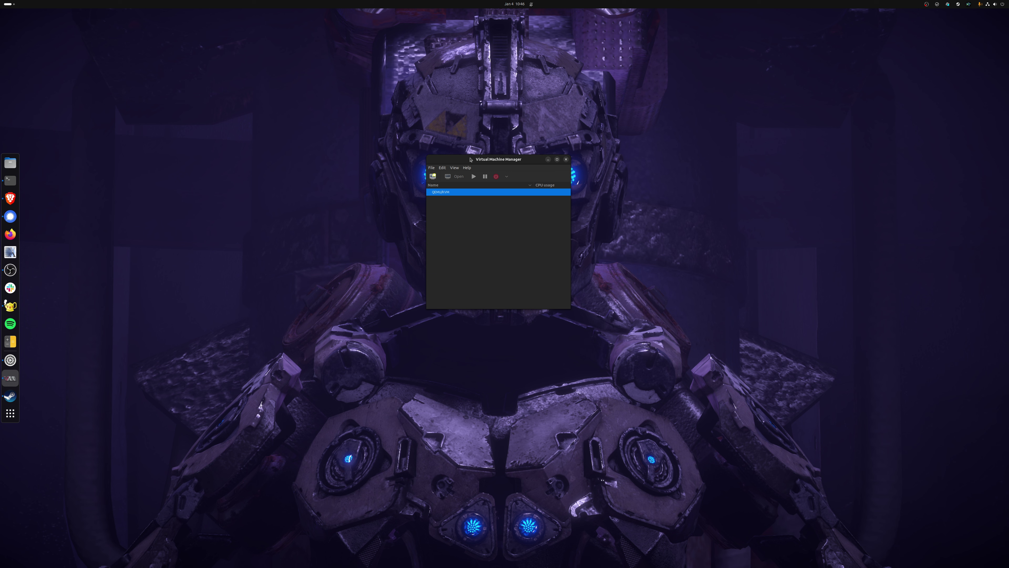
Start a new virtual machine from local install media, using the install74.iso image
{"action": "left_click_drag", "start_coordinate": [470, 161], "coordinate": [471, 158]}
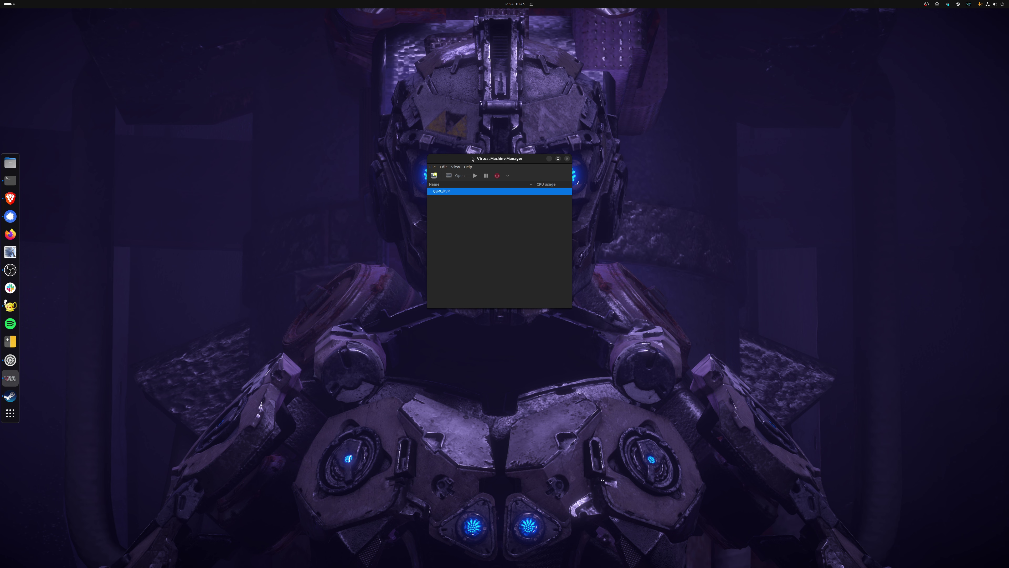
{"action": "left_click", "coordinate": [435, 175]}
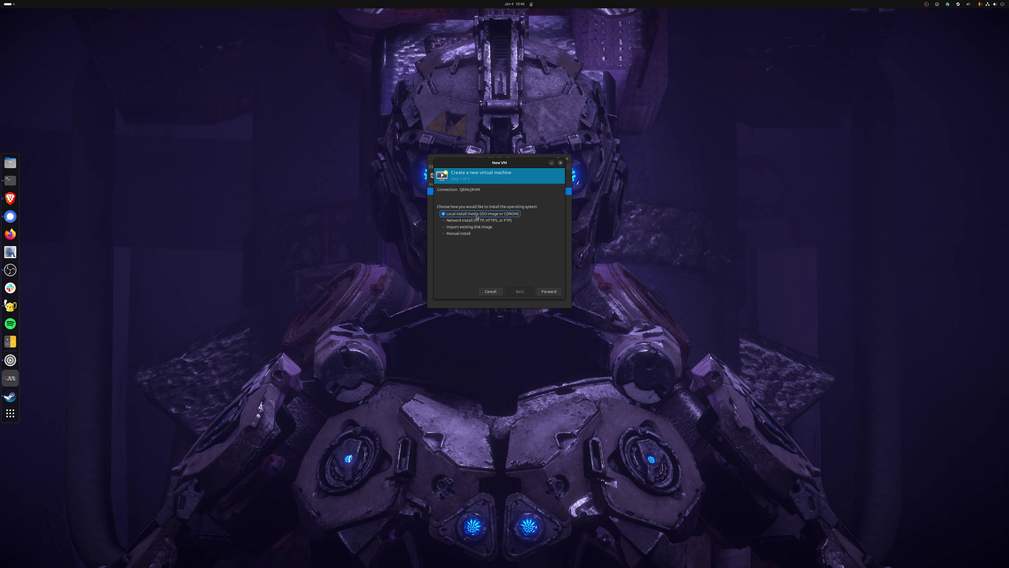
{"action": "left_click", "coordinate": [551, 292]}
{"action": "left_click", "coordinate": [530, 198]}
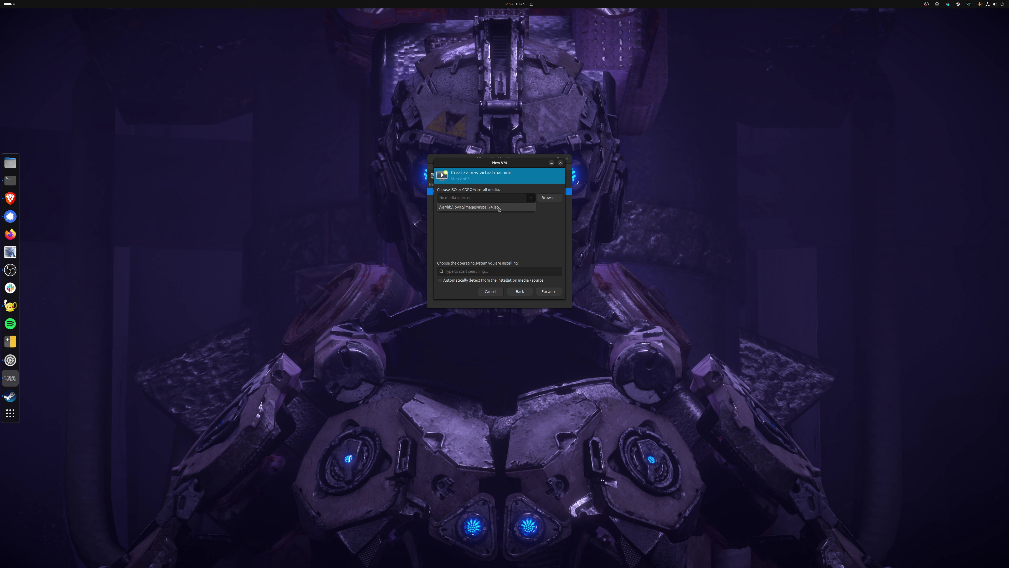
{"action": "left_click", "coordinate": [478, 208]}
Set the operating system being installed to OpenBSD 7.3 and proceed to the memory and CPU settings
{"action": "left_click", "coordinate": [493, 270]}
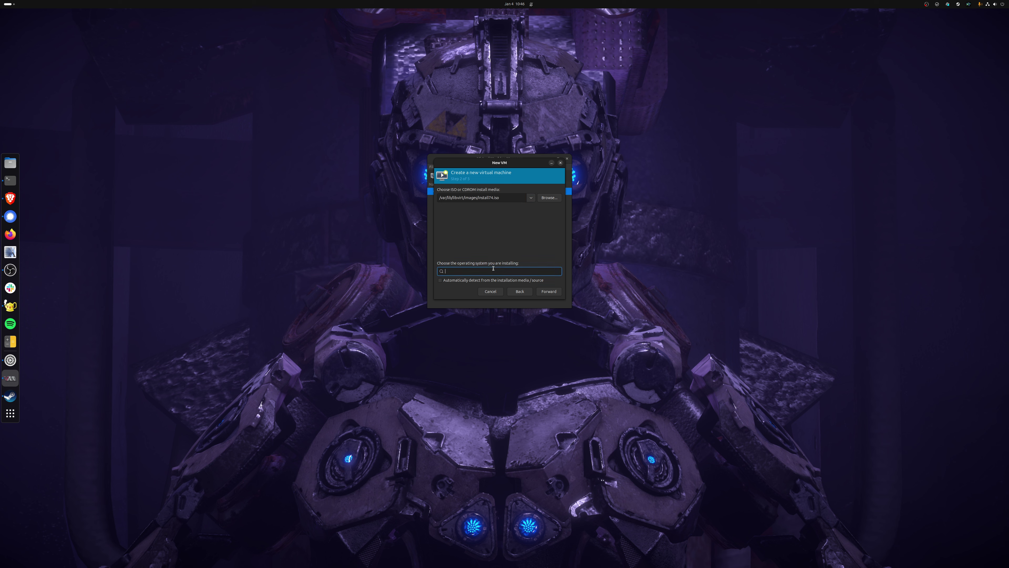
{"action": "type", "text": "open"}
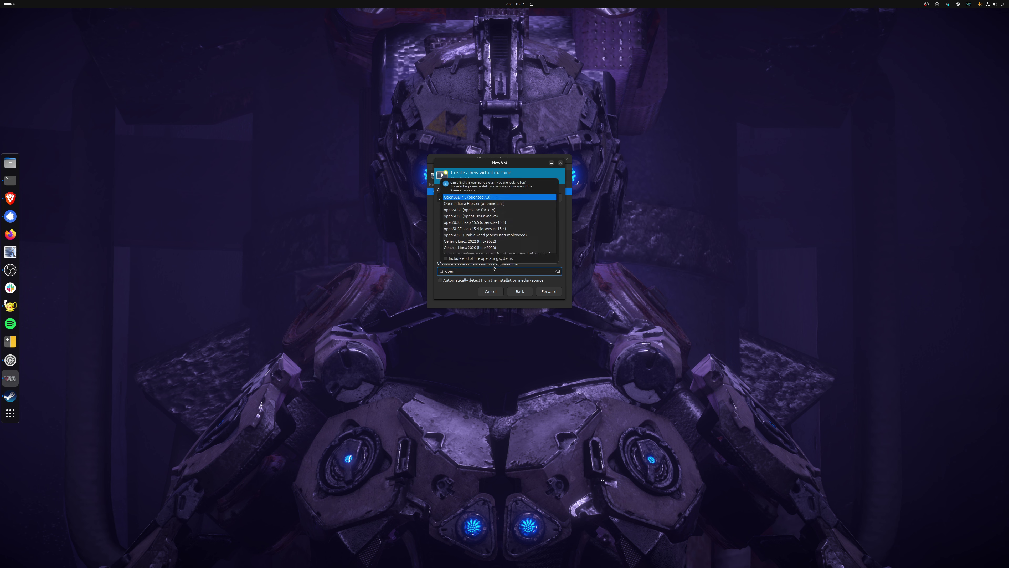
{"action": "left_click", "coordinate": [480, 196]}
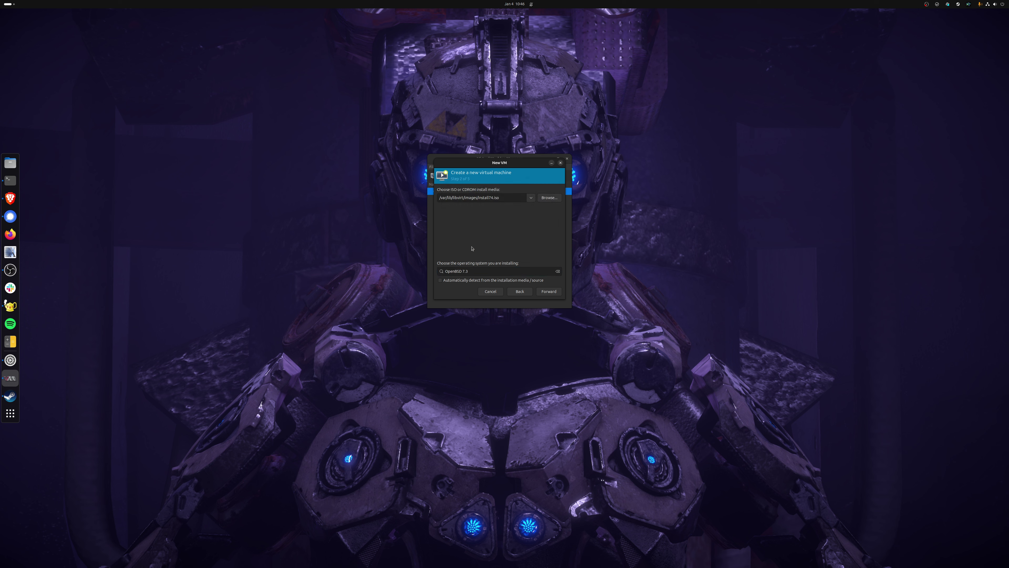
{"action": "left_click_drag", "start_coordinate": [467, 271], "coordinate": [451, 272]}
{"action": "left_click", "coordinate": [473, 272]}
{"action": "left_click_drag", "start_coordinate": [493, 198], "coordinate": [491, 198]}
{"action": "left_click", "coordinate": [547, 292]}
Give the virtual machine 8192 MiB of memory, 4 CPUs and a 100 GiB disk image
{"action": "left_click", "coordinate": [463, 199]}
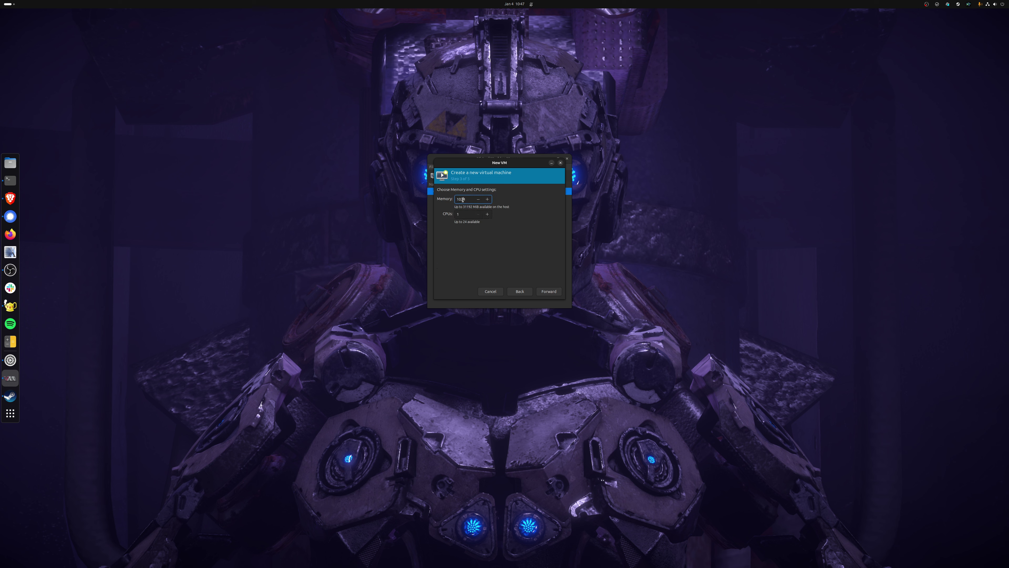
{"action": "double_click", "coordinate": [463, 199]}
{"action": "type", "text": "8192"}
{"action": "key", "text": "Tab"}
{"action": "left_click", "coordinate": [555, 293]}
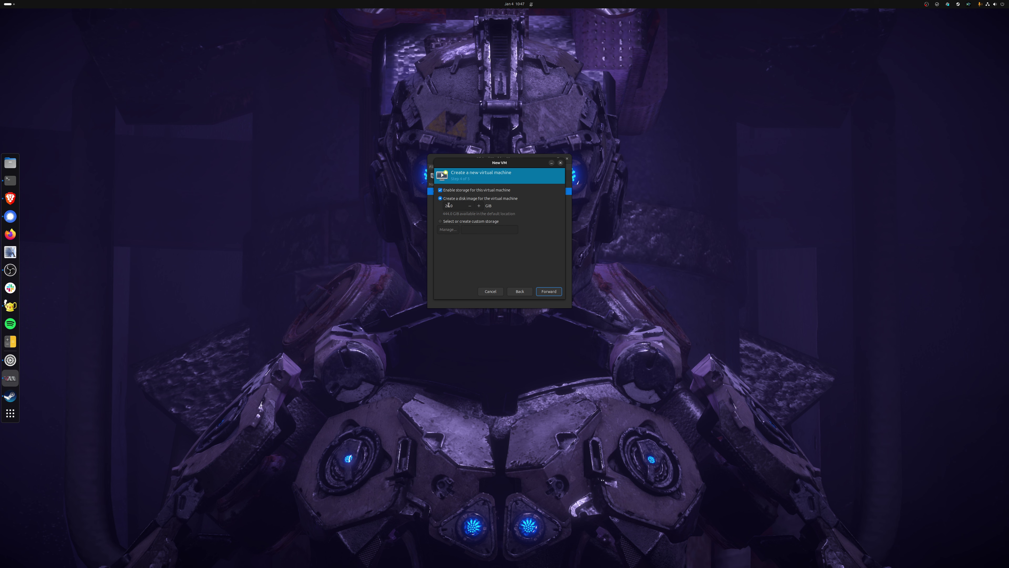
{"action": "left_click_drag", "start_coordinate": [447, 205], "coordinate": [445, 205]}
{"action": "left_click", "coordinate": [551, 292]}
Name the machine obsd_desktop, keep the default NAT network, and finish with configuration customization before install enabled
{"action": "left_click_drag", "start_coordinate": [481, 198], "coordinate": [438, 197]}
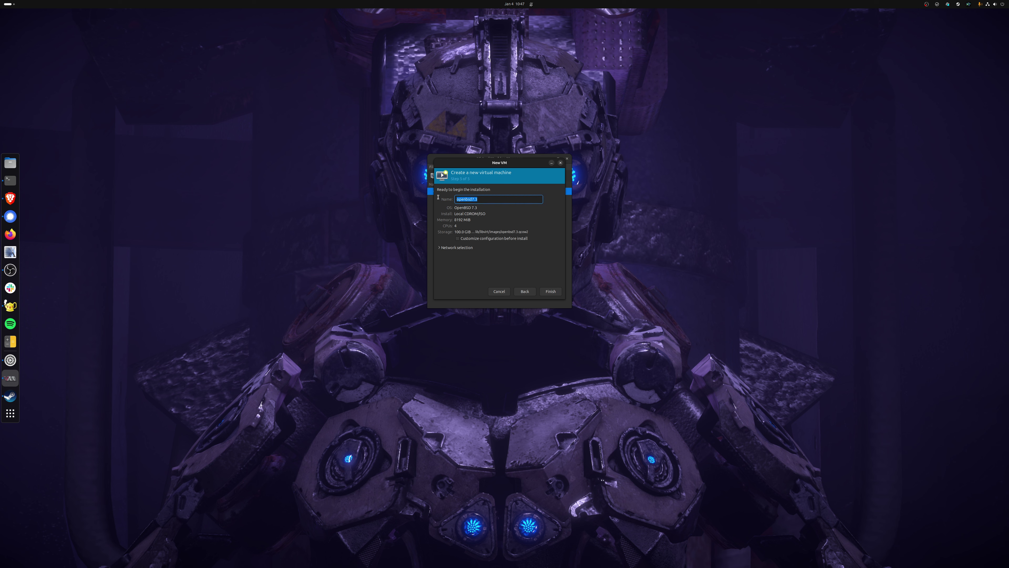
{"action": "type", "text": "obsd_desktop"}
{"action": "left_click", "coordinate": [465, 240]}
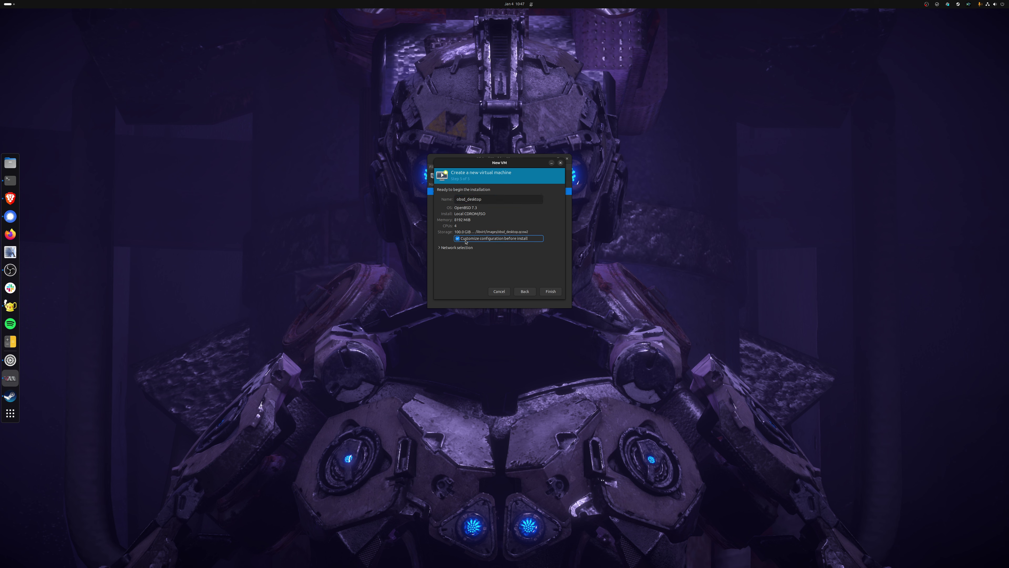
{"action": "left_click", "coordinate": [447, 248]}
{"action": "left_click", "coordinate": [479, 257]}
{"action": "left_click", "coordinate": [527, 261]}
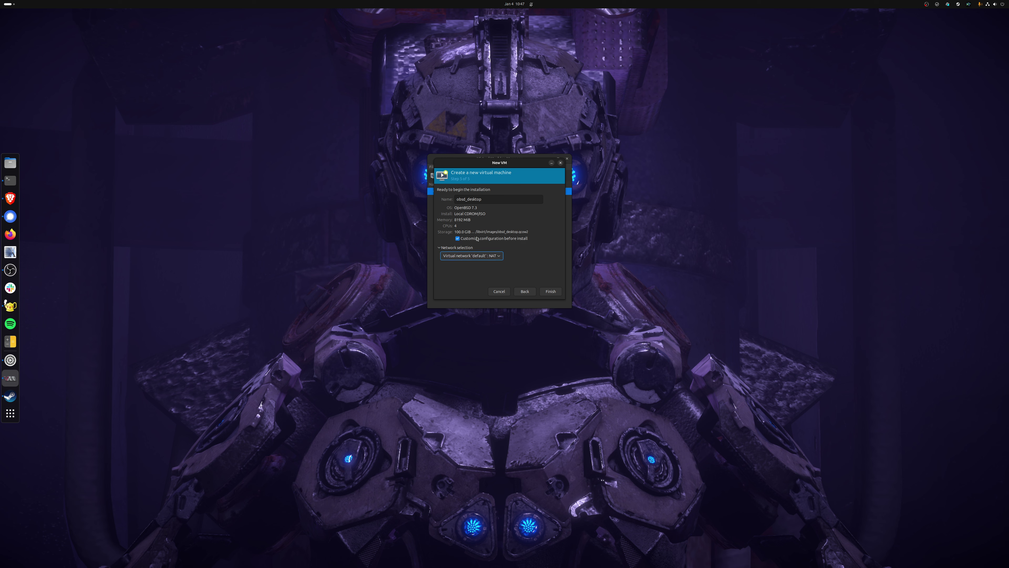
{"action": "left_click", "coordinate": [545, 291]}
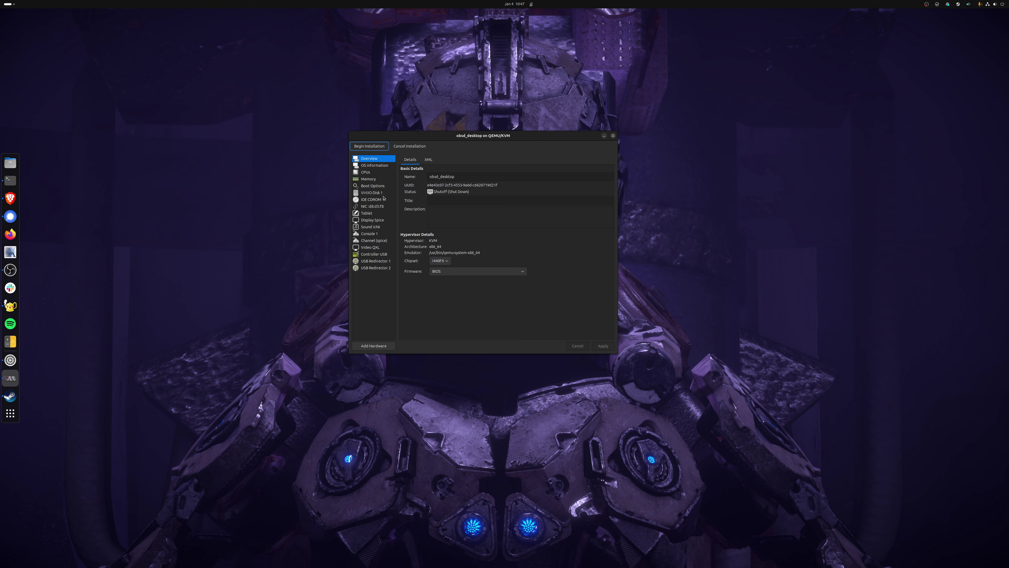
Change the CD-ROM drive's disk bus to SATA and apply it
{"action": "left_click", "coordinate": [374, 200]}
{"action": "left_click", "coordinate": [477, 193]}
{"action": "left_click", "coordinate": [453, 212]}
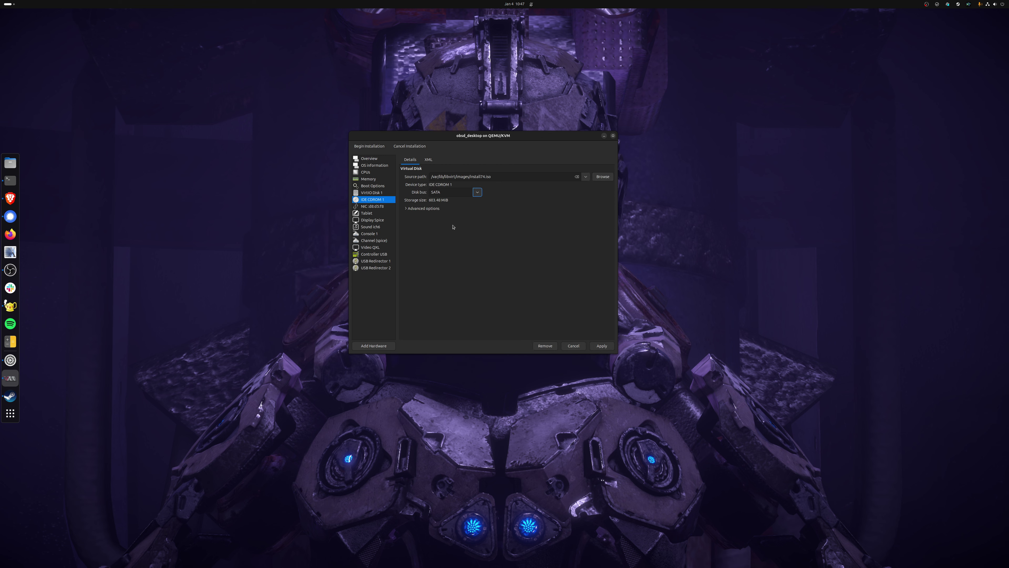
{"action": "left_click", "coordinate": [602, 346]}
Check the bus options of the virtual disk and the device models of the network interface, keeping virtio for both
{"action": "left_click", "coordinate": [373, 193]}
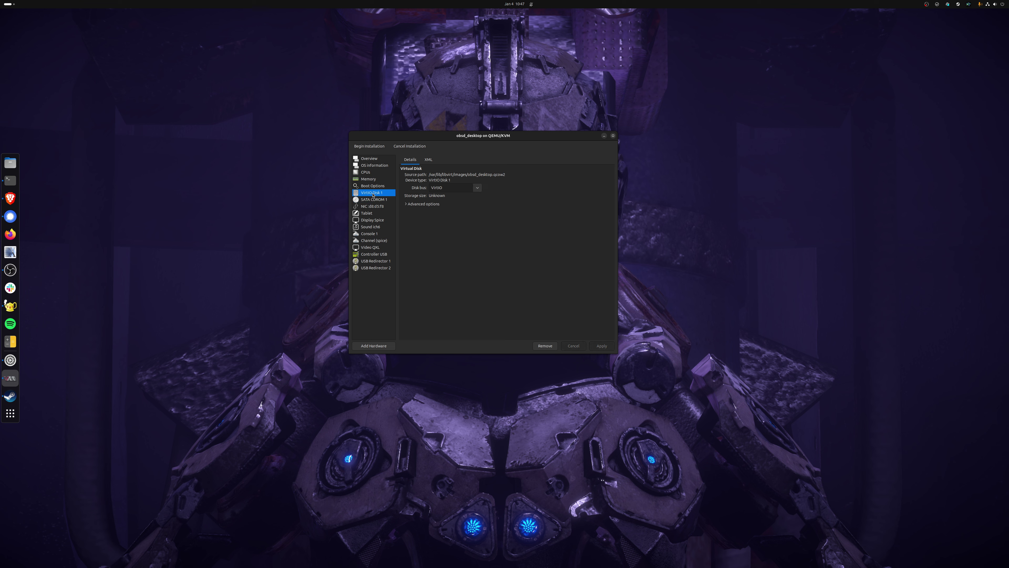
{"action": "left_click", "coordinate": [430, 187]}
{"action": "left_click", "coordinate": [478, 188]}
{"action": "left_click", "coordinate": [509, 208]}
{"action": "left_click", "coordinate": [393, 206]}
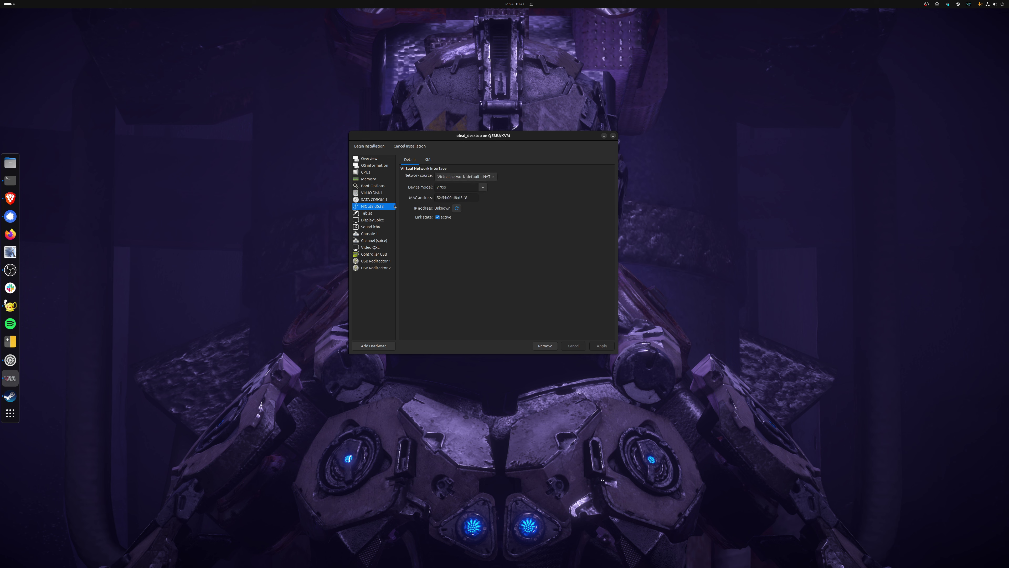
{"action": "left_click", "coordinate": [483, 187]}
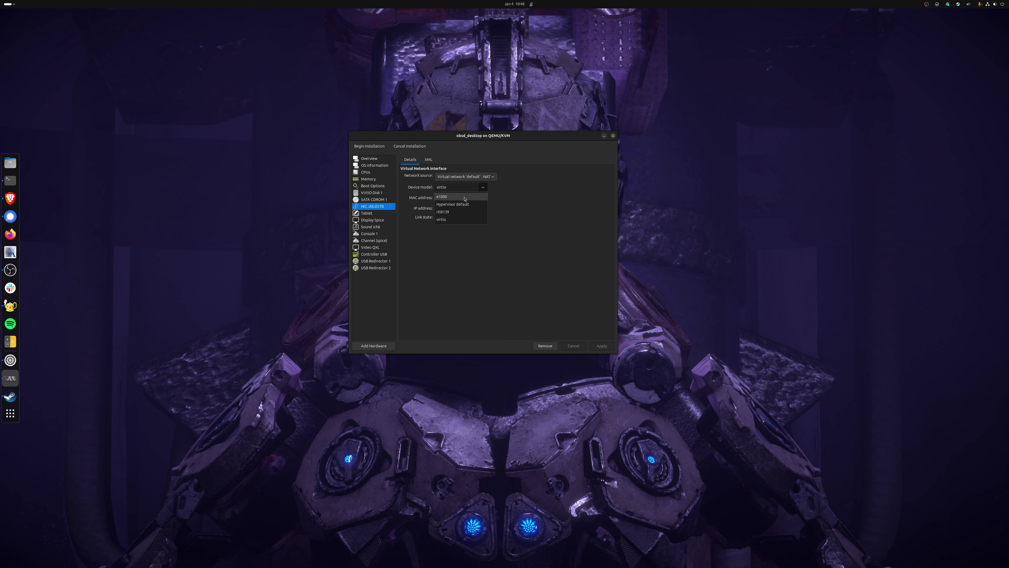
{"action": "left_click", "coordinate": [457, 221]}
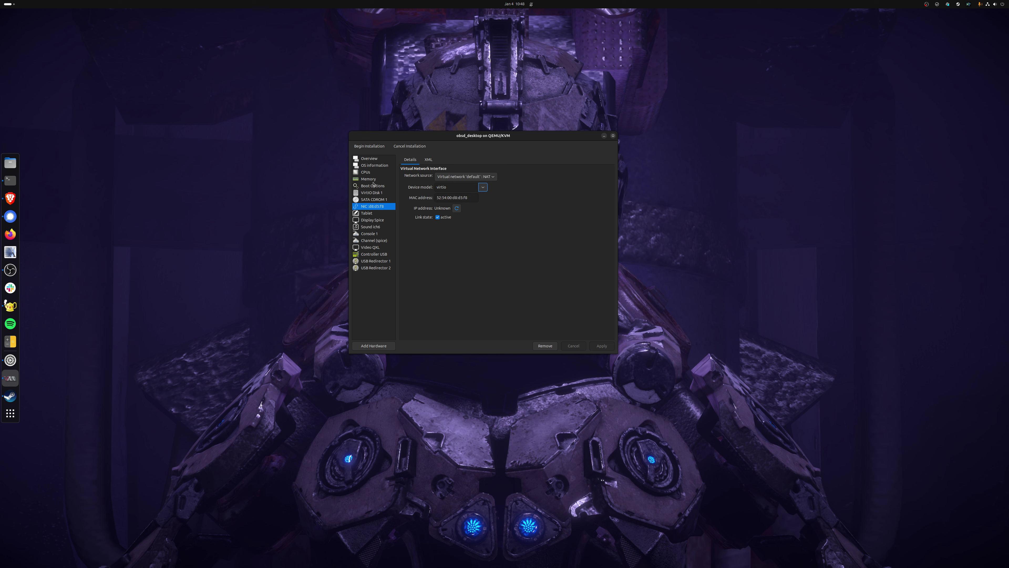
Review the CPU, OS information and overview settings, and begin the installation of obsd_desktop
{"action": "left_click", "coordinate": [369, 172]}
{"action": "left_click", "coordinate": [373, 166]}
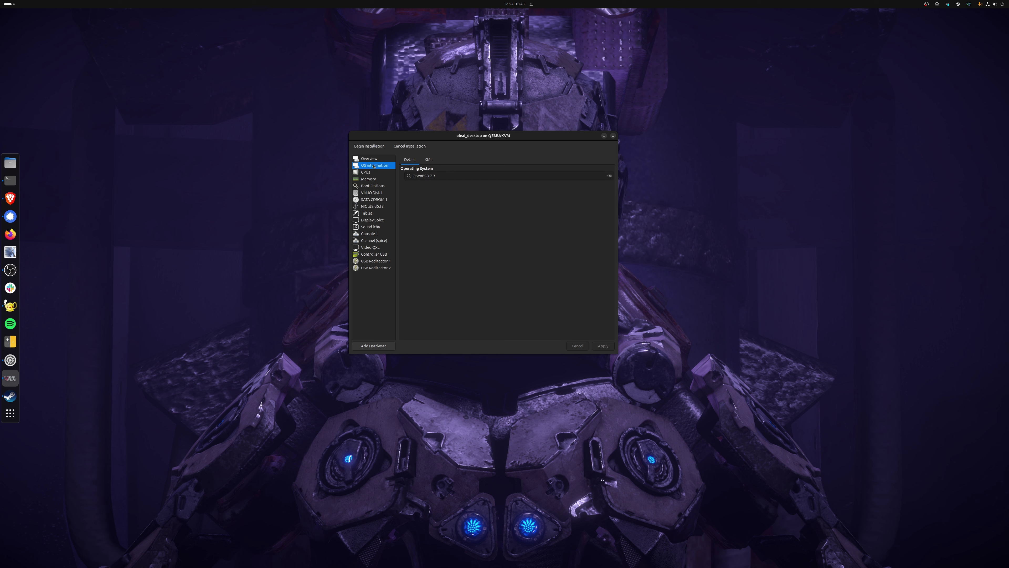
{"action": "left_click", "coordinate": [371, 159]}
{"action": "left_click", "coordinate": [371, 147]}
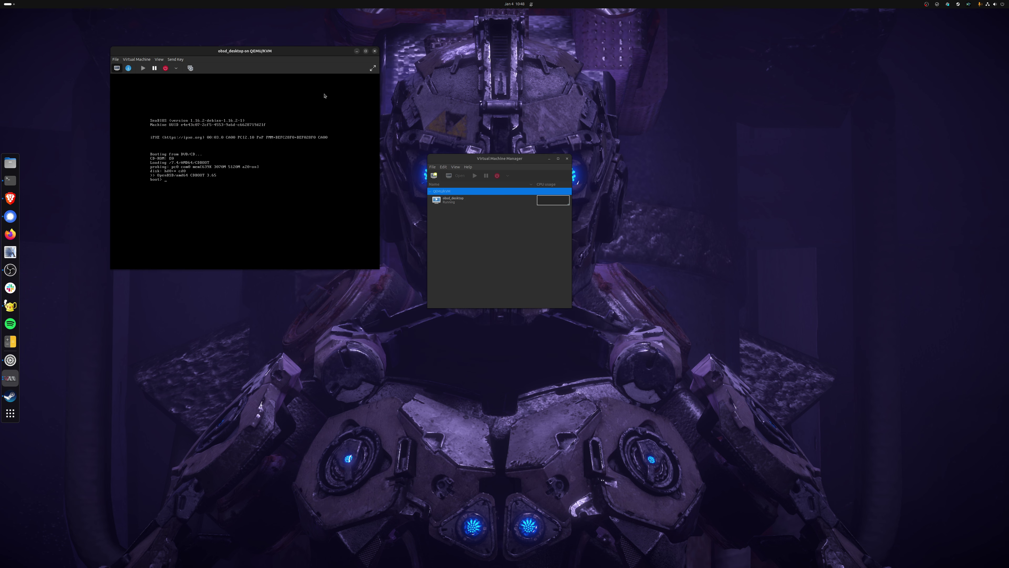
Center the machine's console window and start the OpenBSD install with the default keyboard layout and hostname obsd
{"action": "left_click_drag", "start_coordinate": [301, 51], "coordinate": [528, 141]}
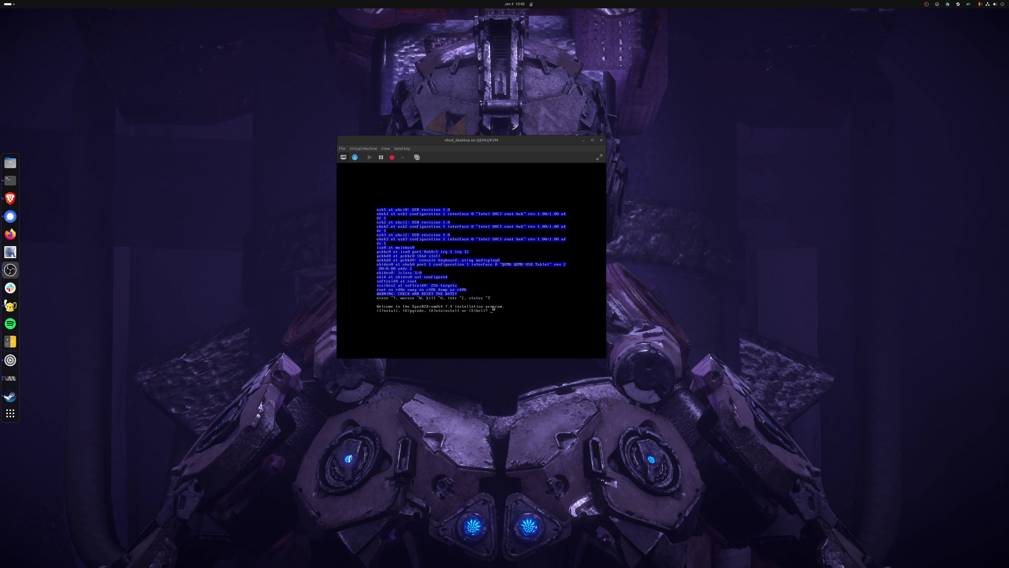
{"action": "left_click_drag", "start_coordinate": [490, 144], "coordinate": [505, 140]}
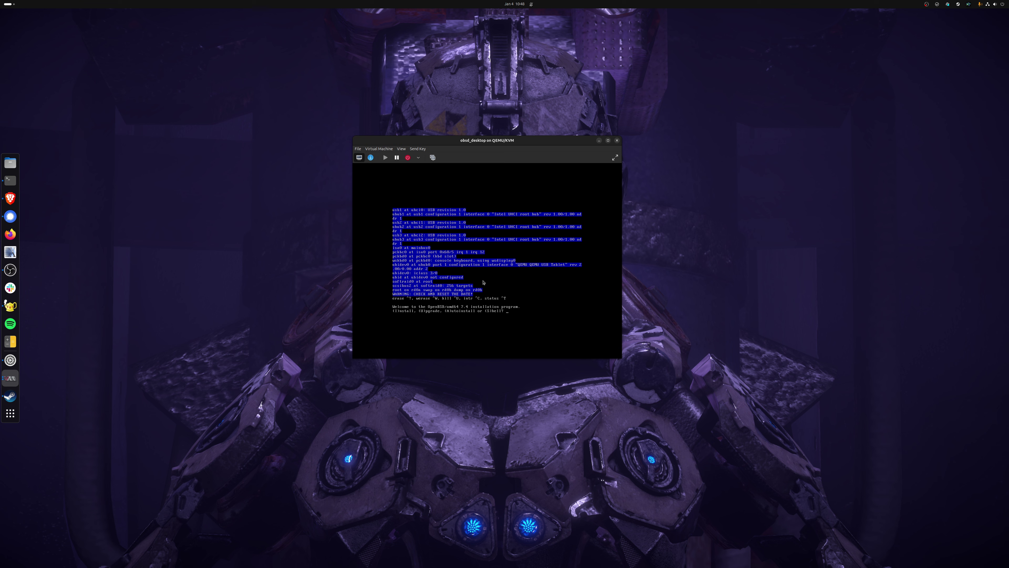
{"action": "left_click_drag", "start_coordinate": [520, 145], "coordinate": [522, 145]}
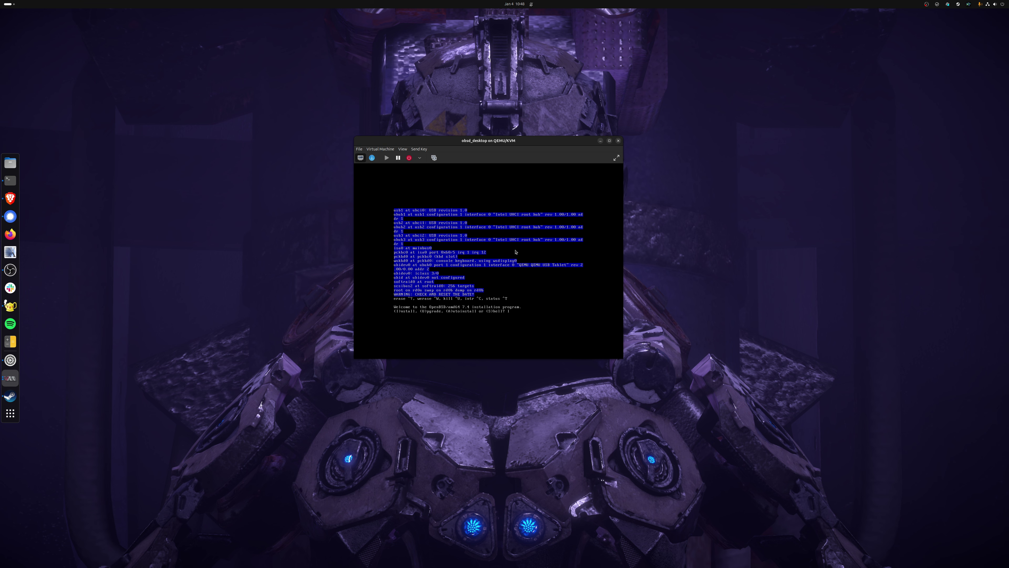
{"action": "key", "text": "Return"}
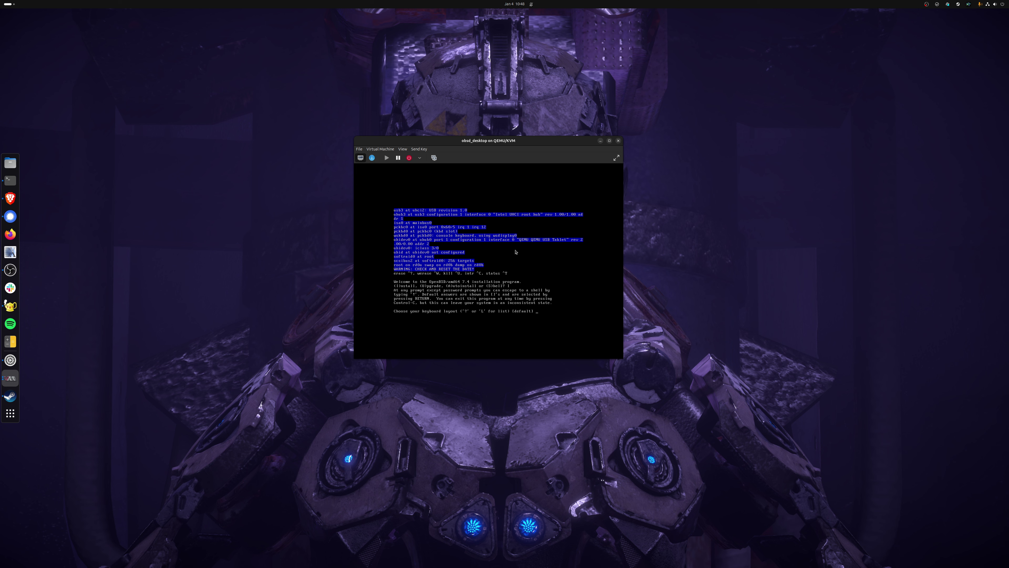
{"action": "key", "text": "Return"}
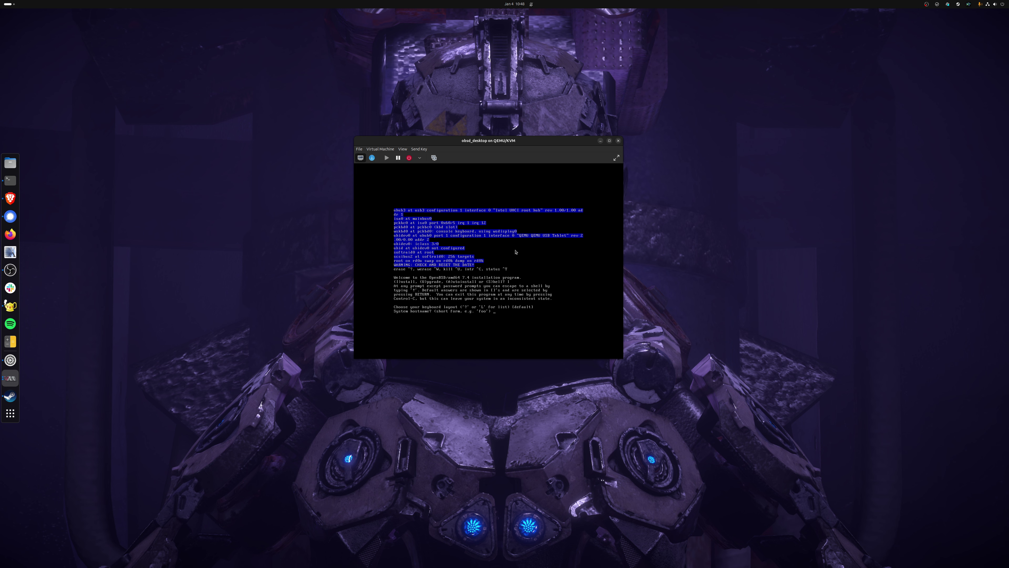
{"action": "key", "text": "Return"}
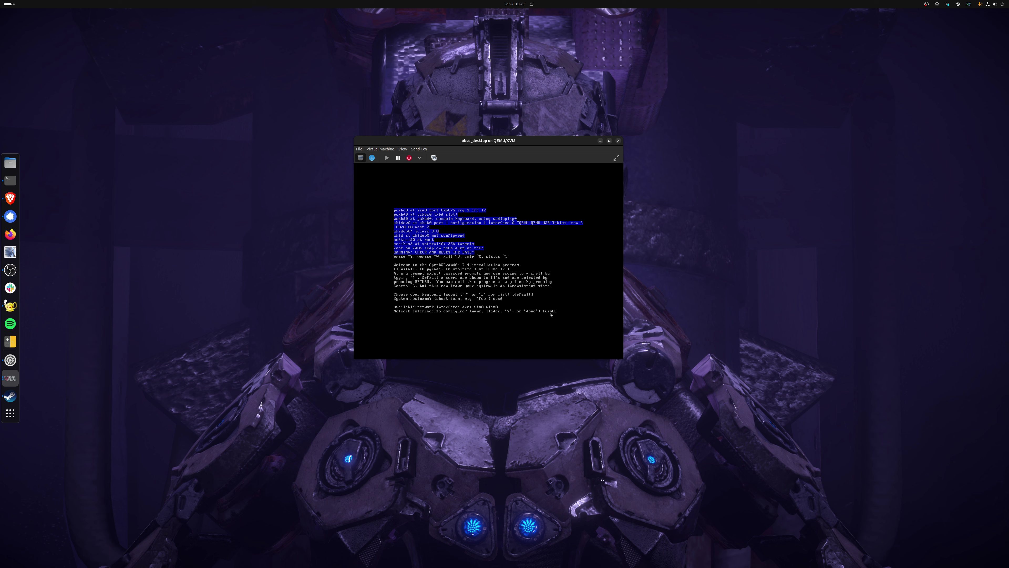
Configure network interface vio0 with autoconf for IPv4 and none for IPv6, and finish the network setup
{"action": "key", "text": "Return"}
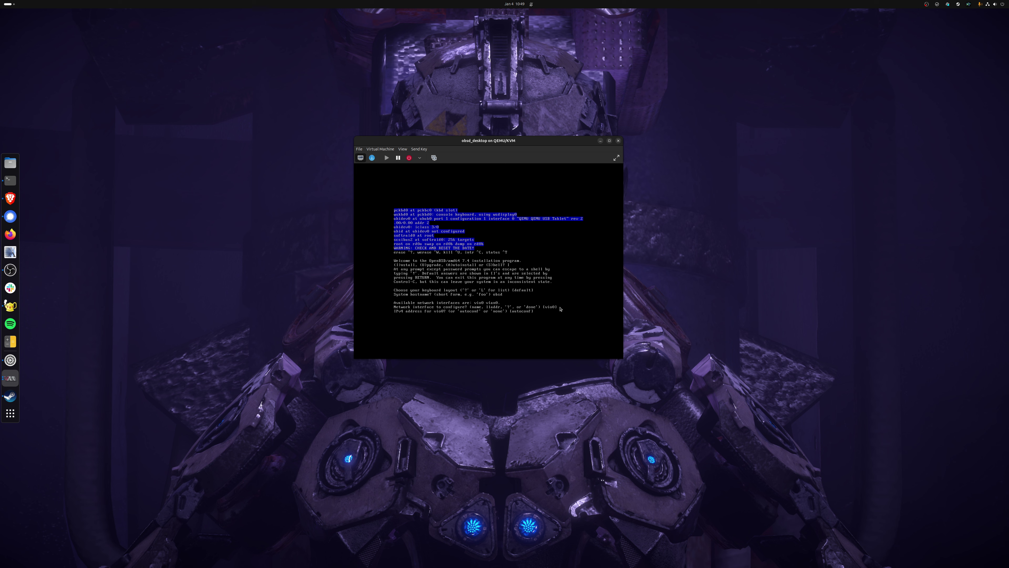
{"action": "left_click", "coordinate": [513, 313]}
{"action": "key", "text": "Return"}
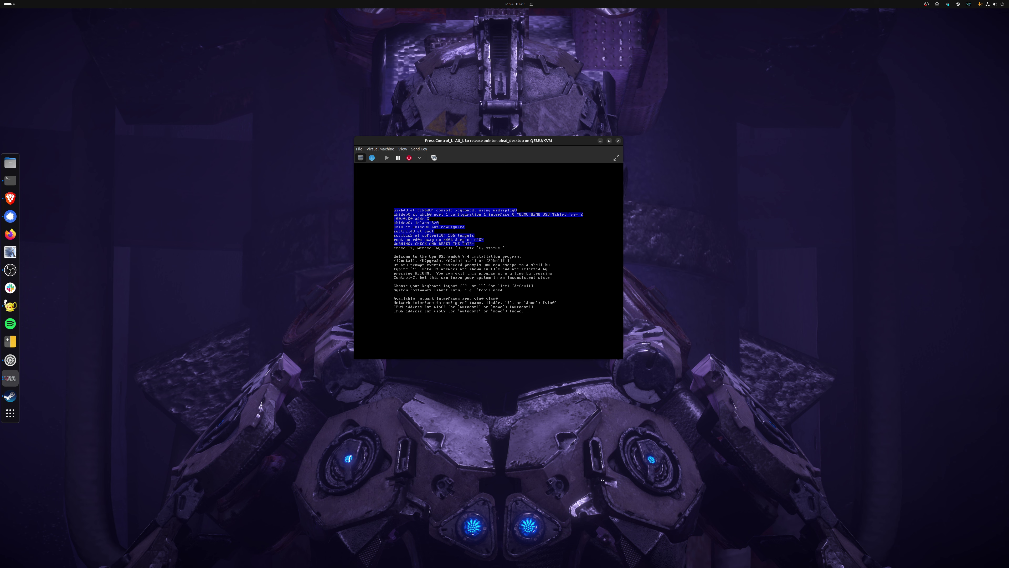
{"action": "key", "text": "Return"}
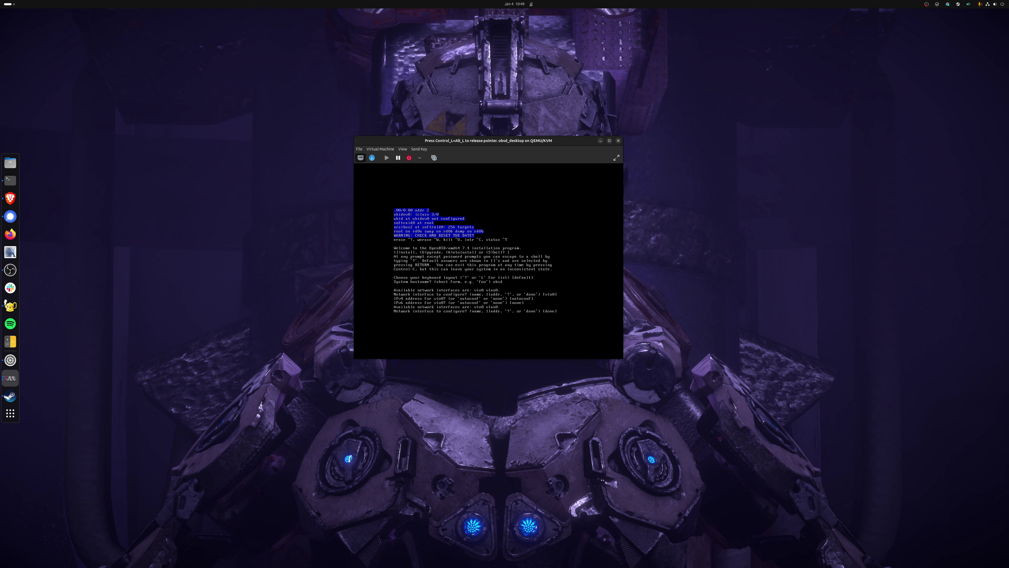
{"action": "key", "text": "Return"}
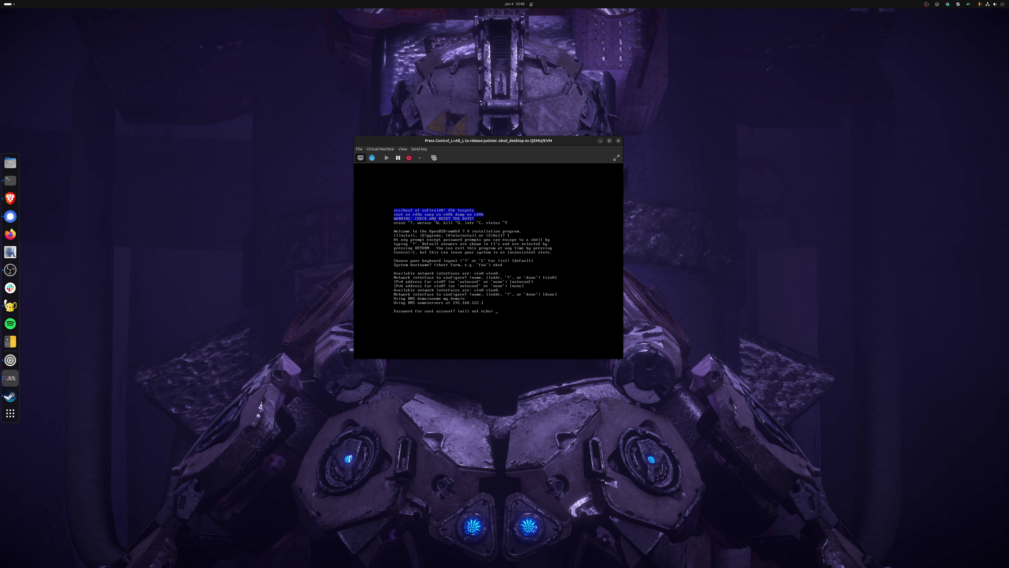
Enter the root account password and repeat it for confirmation
{"action": "key", "text": "Return"}
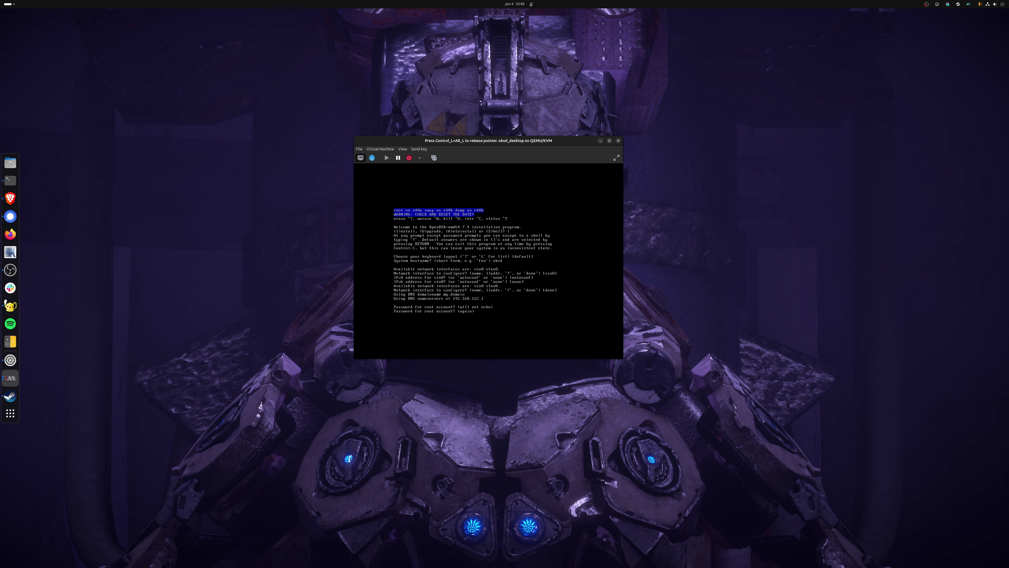
{"action": "key", "text": "Return"}
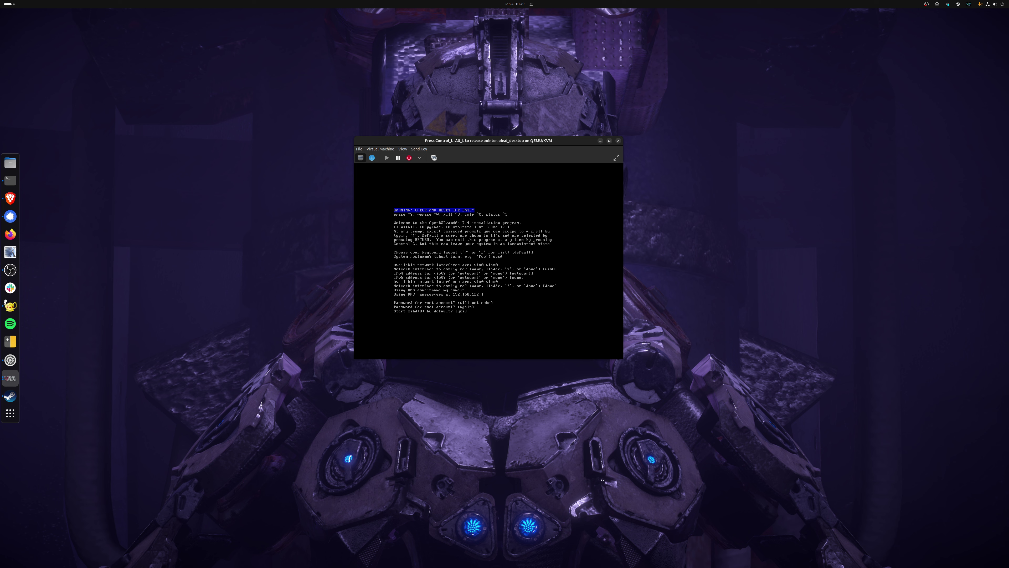
Enable sshd and the X Window System started by xenodm, and answer no to changing the default console to com0
{"action": "key", "text": "Return"}
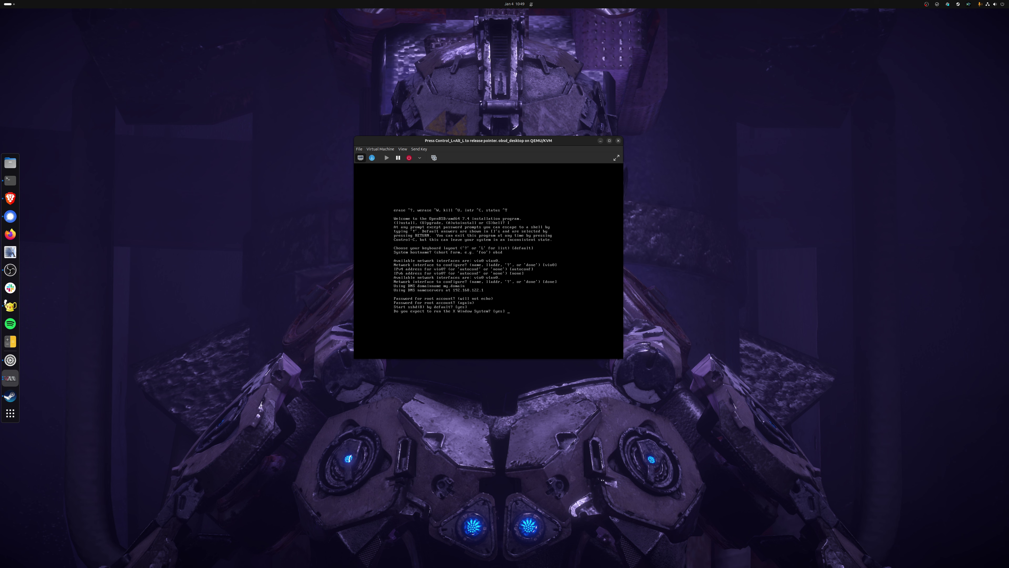
{"action": "key", "text": "Return"}
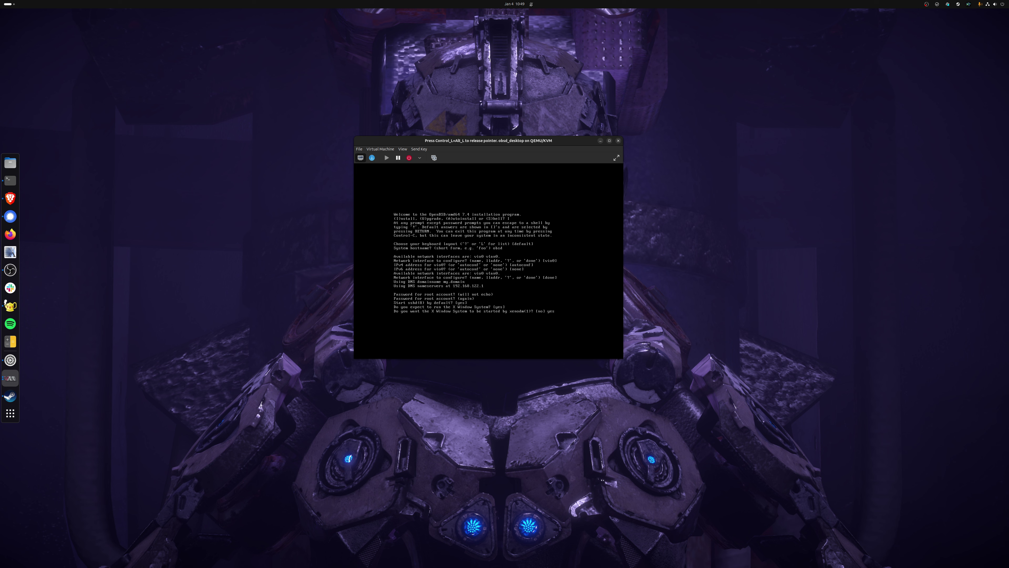
{"action": "key", "text": "Return"}
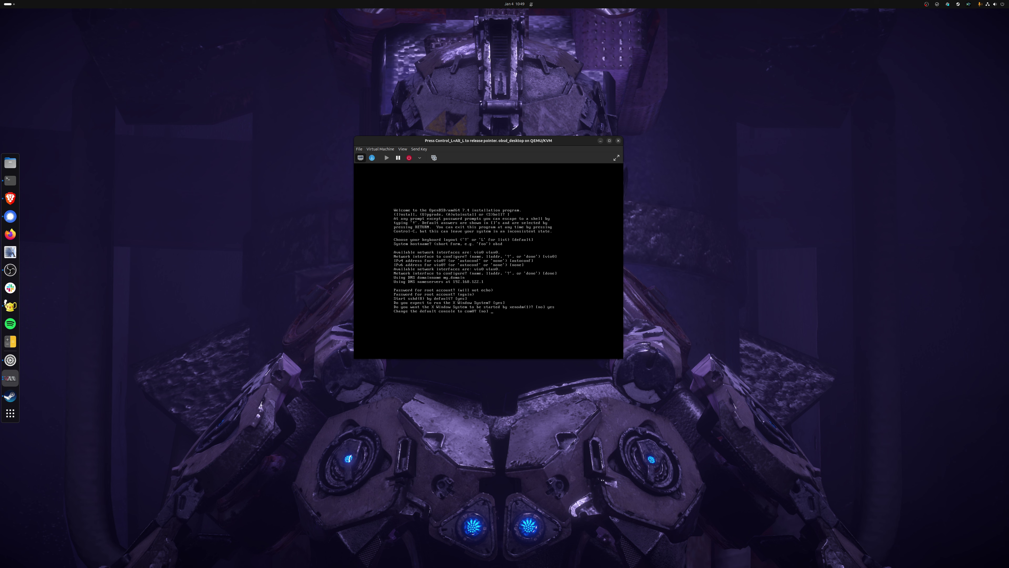
{"action": "key", "text": "Return"}
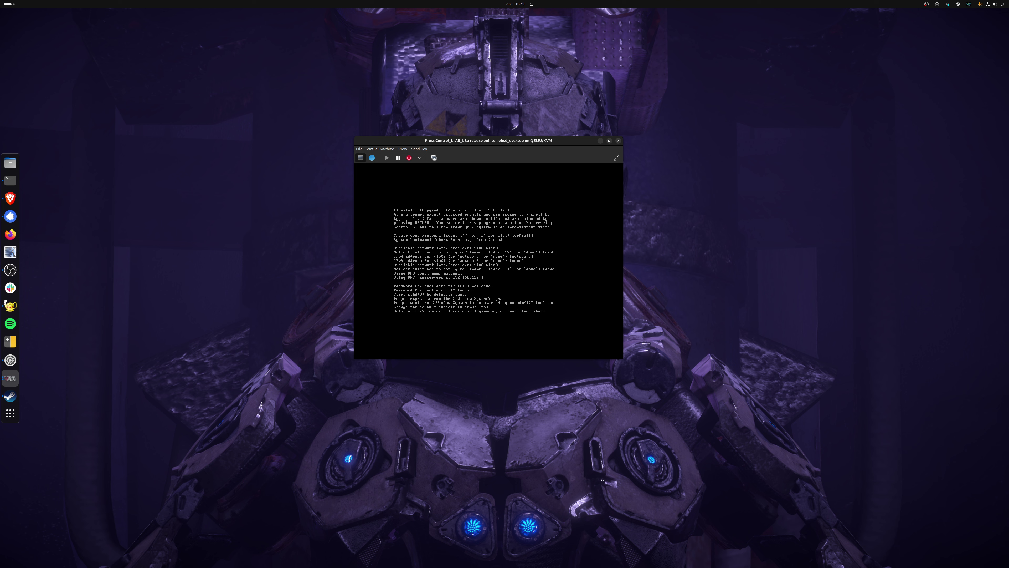
Set up a user account with a lower-case login name and the default full name, and enter its password twice
{"action": "key", "text": "Return"}
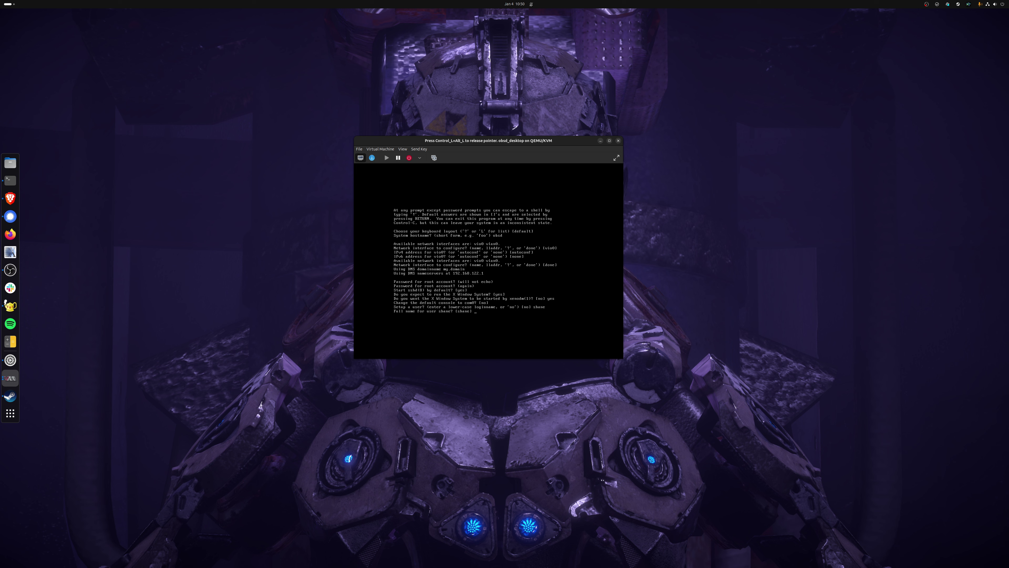
{"action": "key", "text": "Return"}
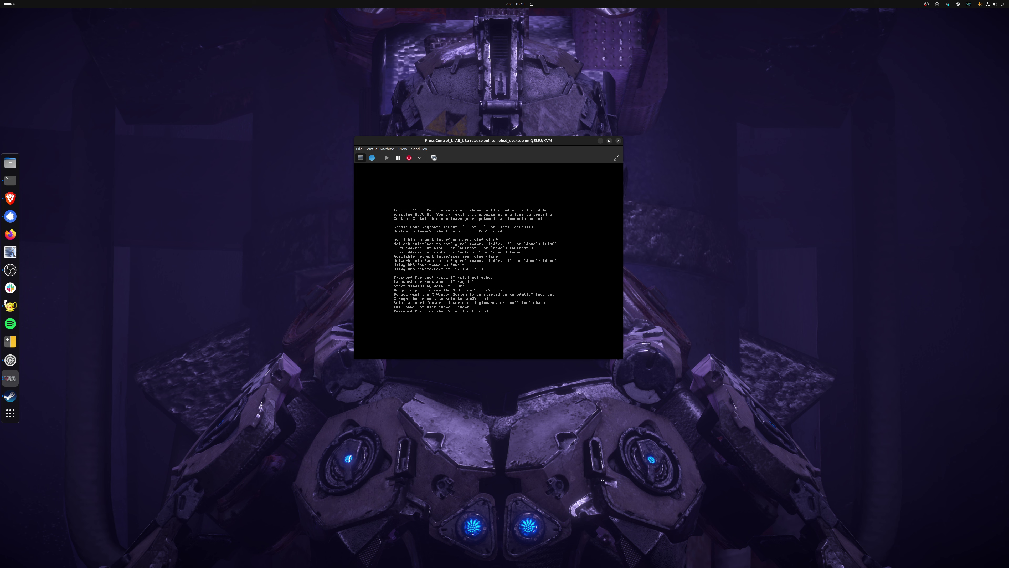
{"action": "key", "text": "Return"}
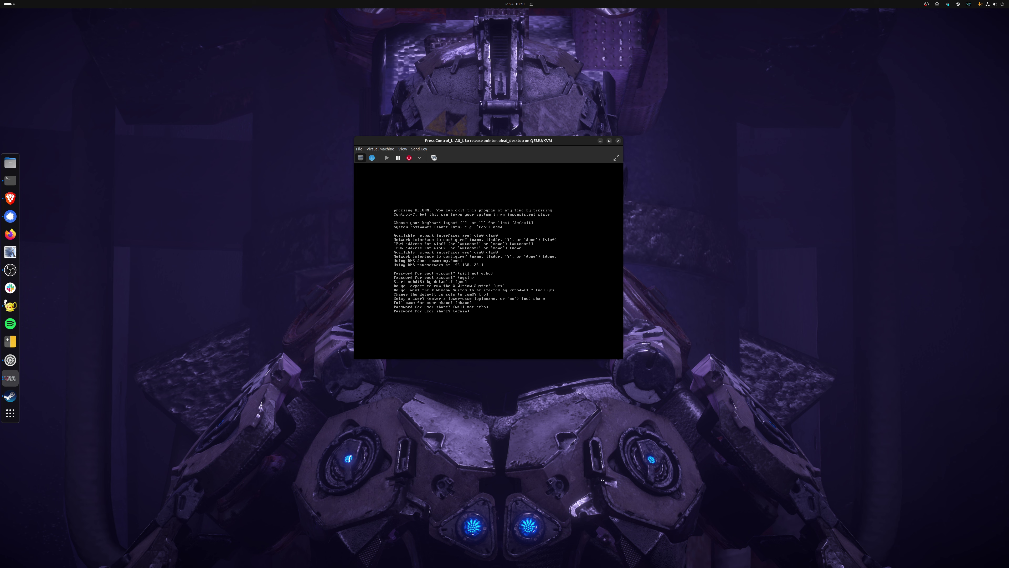
{"action": "key", "text": "Return"}
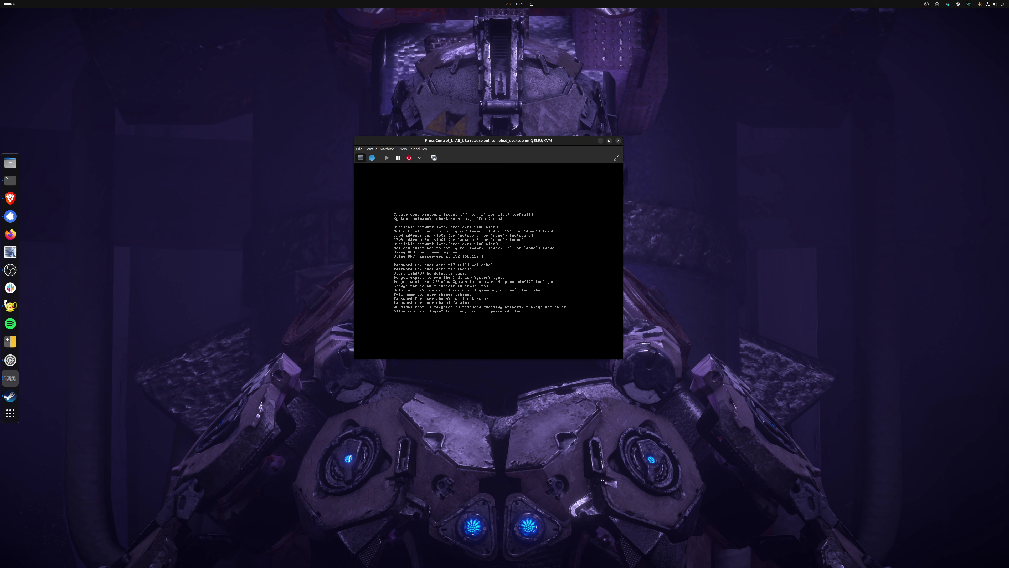
Disallow root ssh login and set the timezone to US/Eastern
{"action": "key", "text": "Return"}
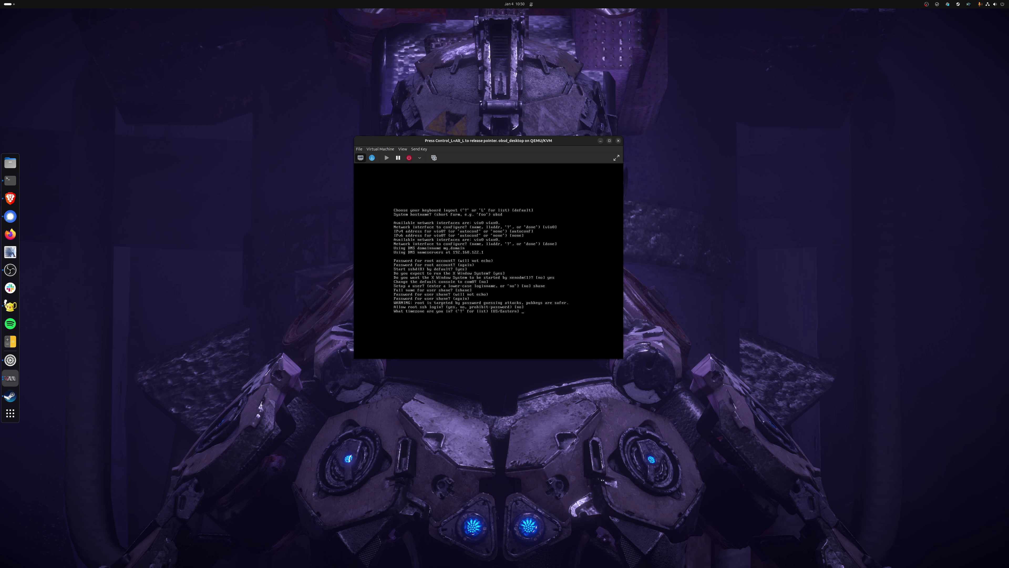
{"action": "key", "text": "Return"}
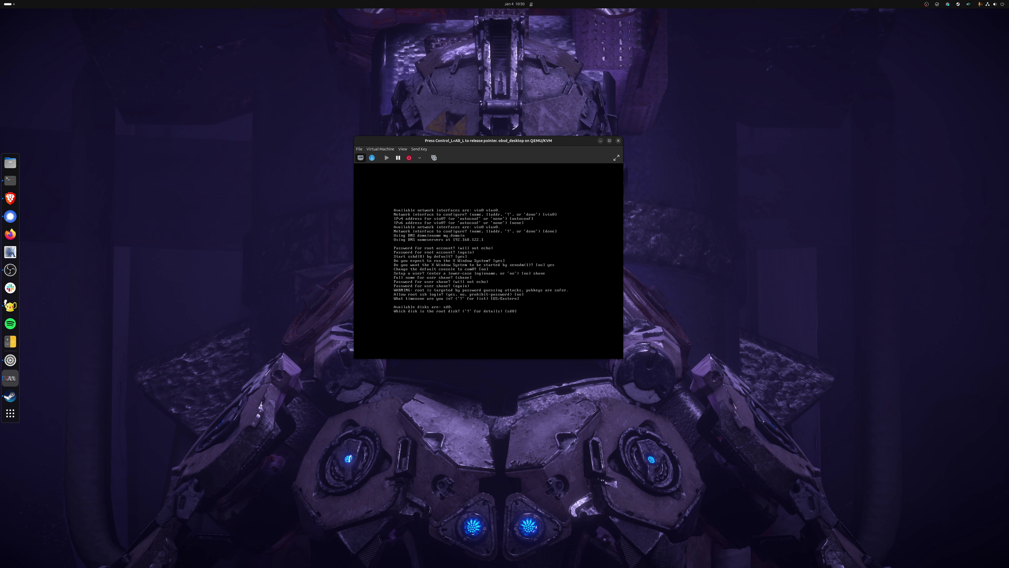
Partition sd0 as the unencrypted root disk, using the whole disk MBR and the auto layout
{"action": "key", "text": "Return"}
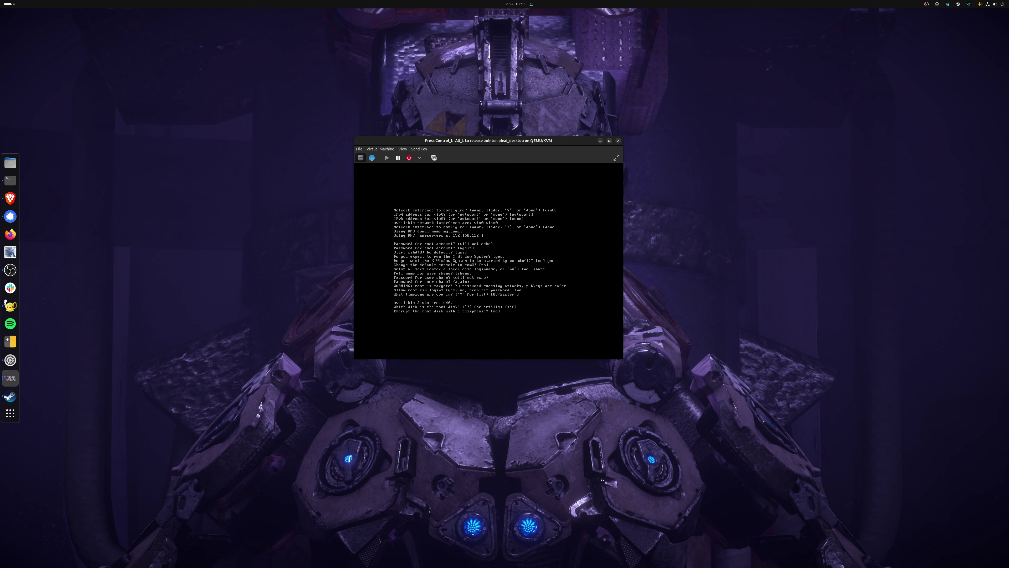
{"action": "key", "text": "Return"}
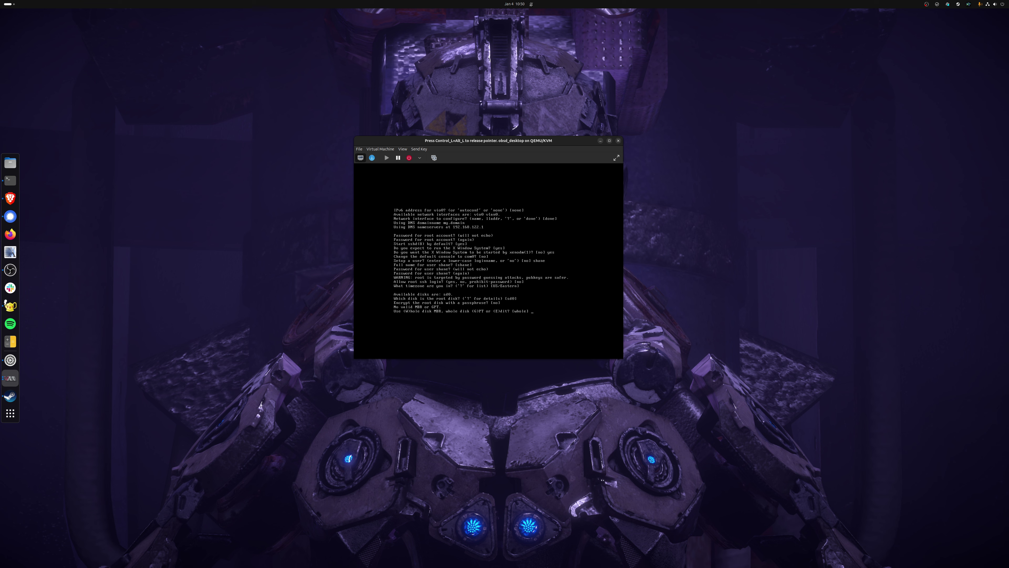
{"action": "key", "text": "Return"}
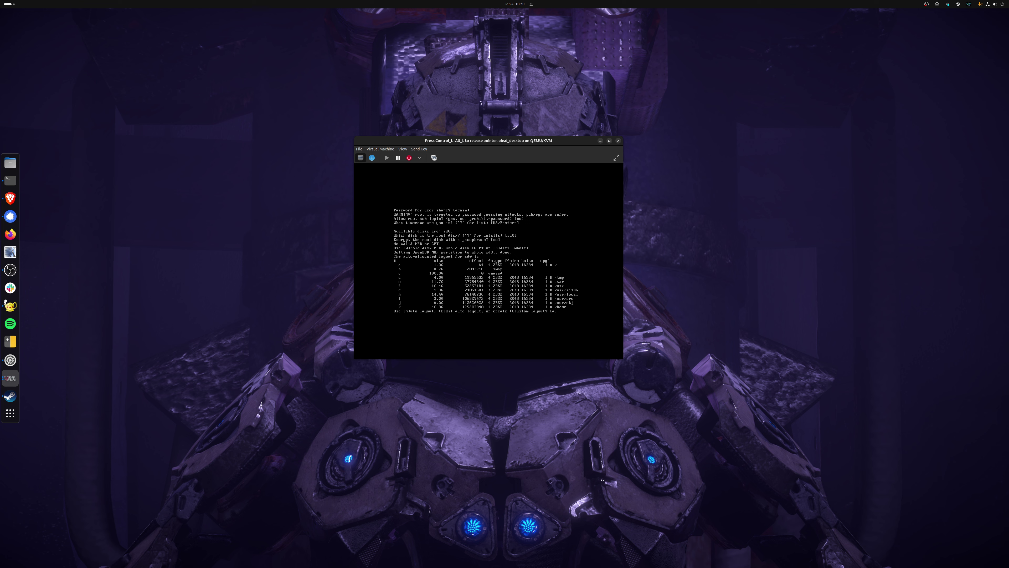
{"action": "key", "text": "Return"}
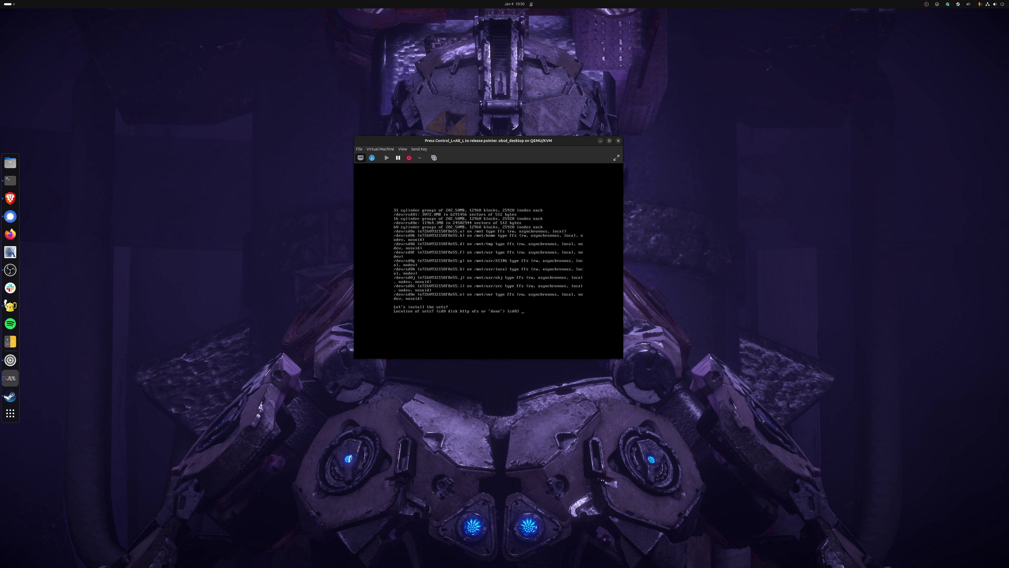
Install the default selection of sets from cd0, path 7.4/amd64, continuing without SHA256.sig verification
{"action": "key", "text": "Return"}
{"action": "key", "text": "Return"}
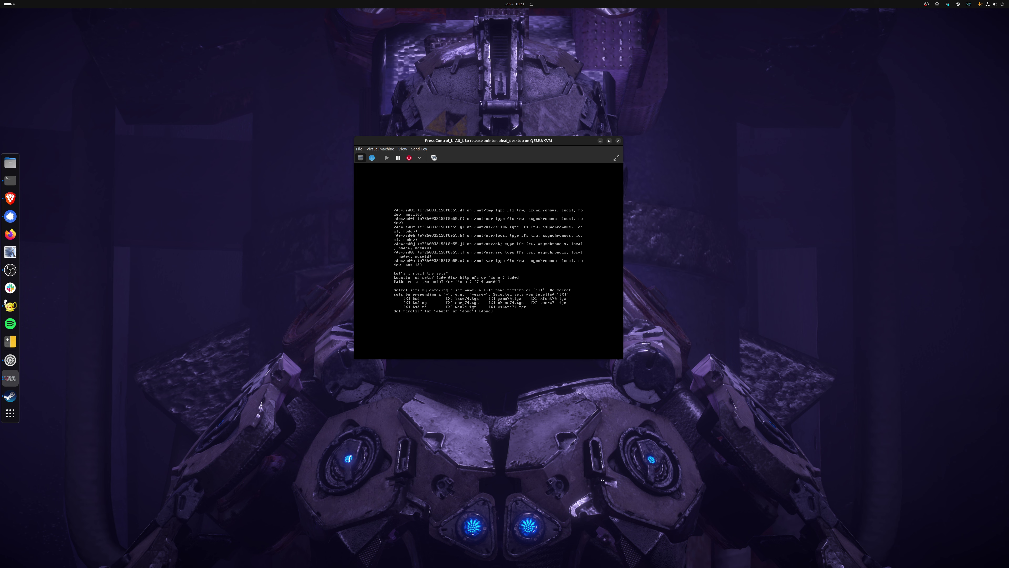
{"action": "key", "text": "Return"}
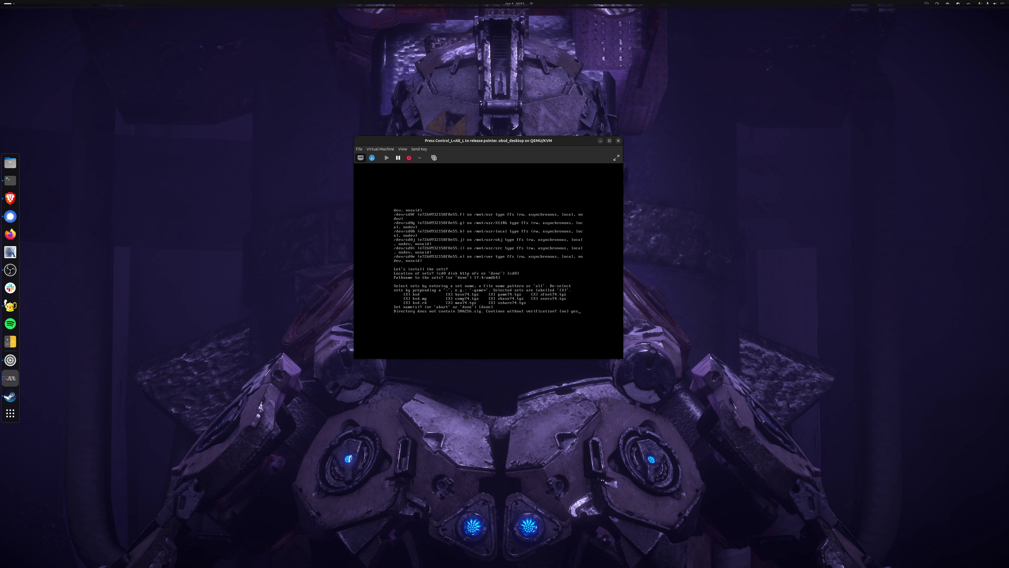
{"action": "key", "text": "Return"}
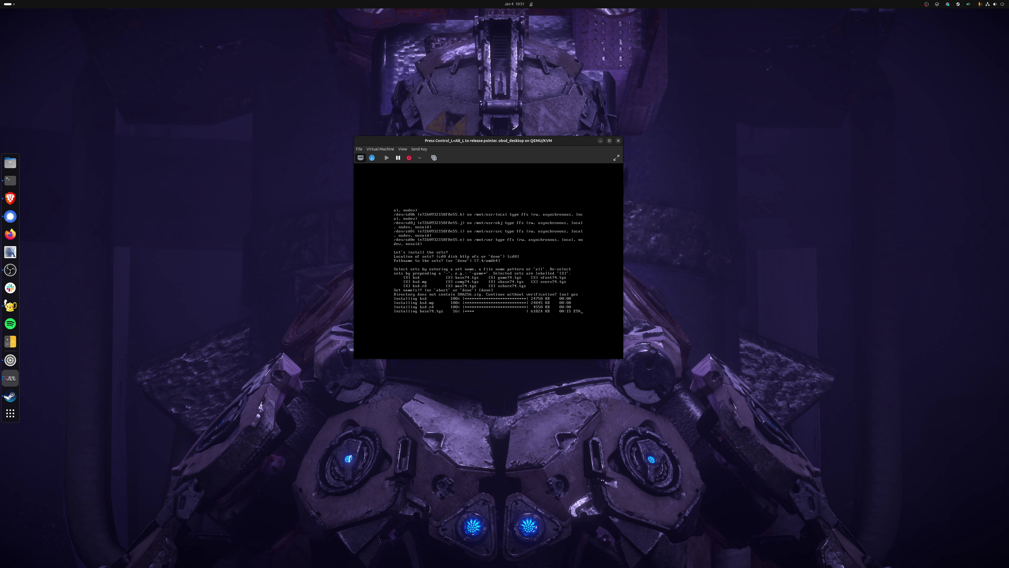
Finish the set installation with done and reboot into the new system
{"action": "key", "text": "ctrl+alt"}
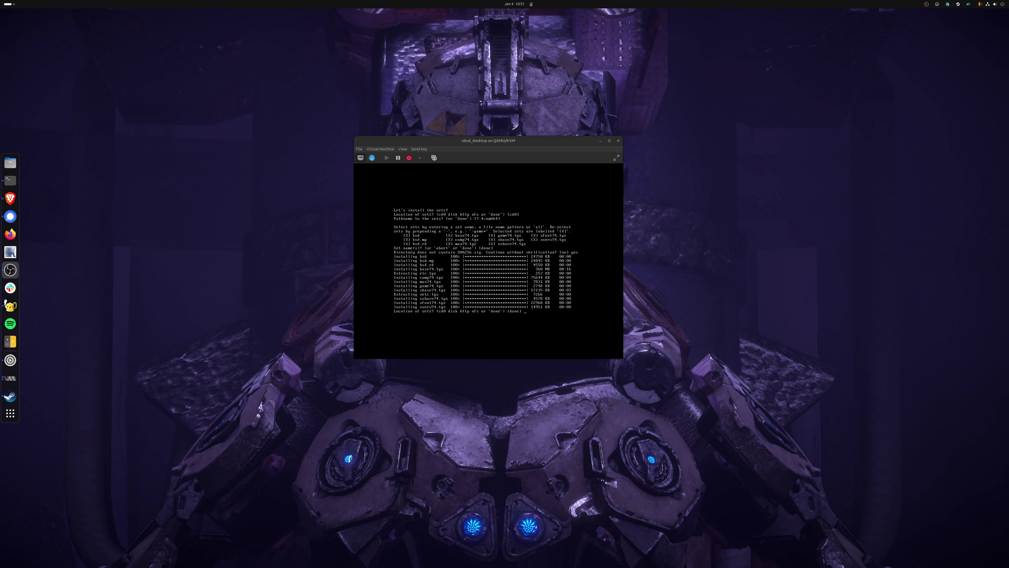
{"action": "left_click", "coordinate": [541, 294]}
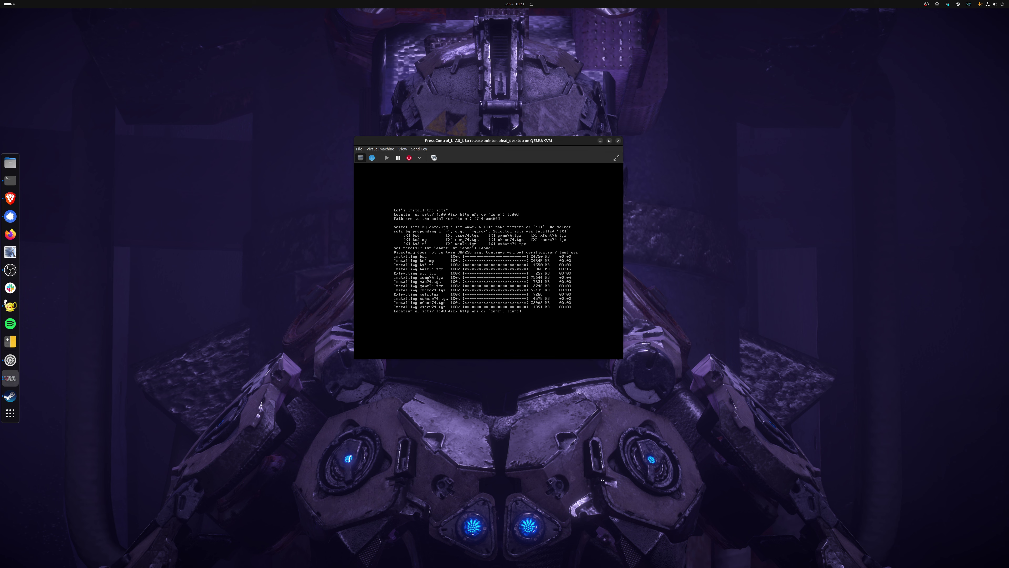
{"action": "key", "text": "Return"}
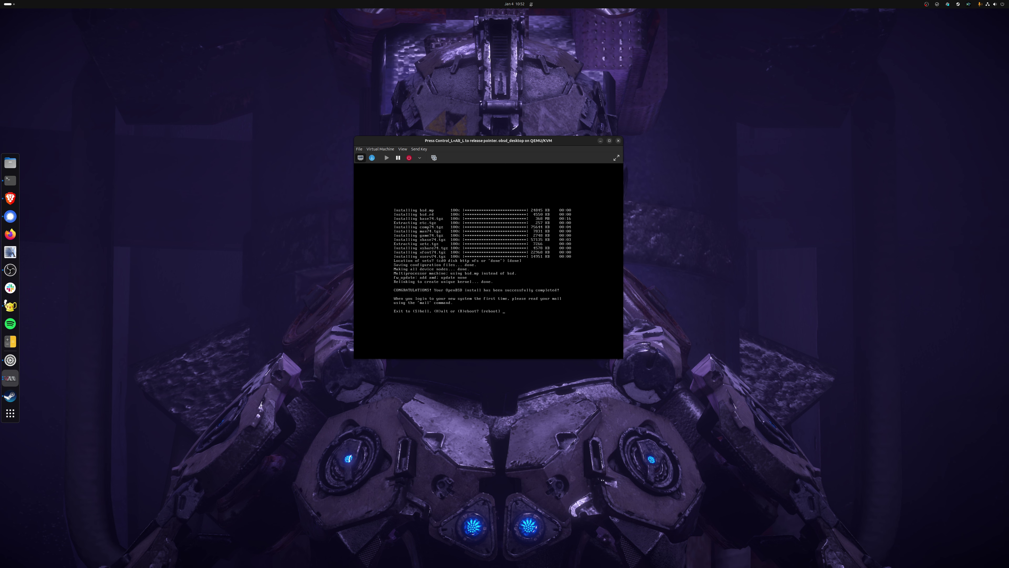
{"action": "key", "text": "Return"}
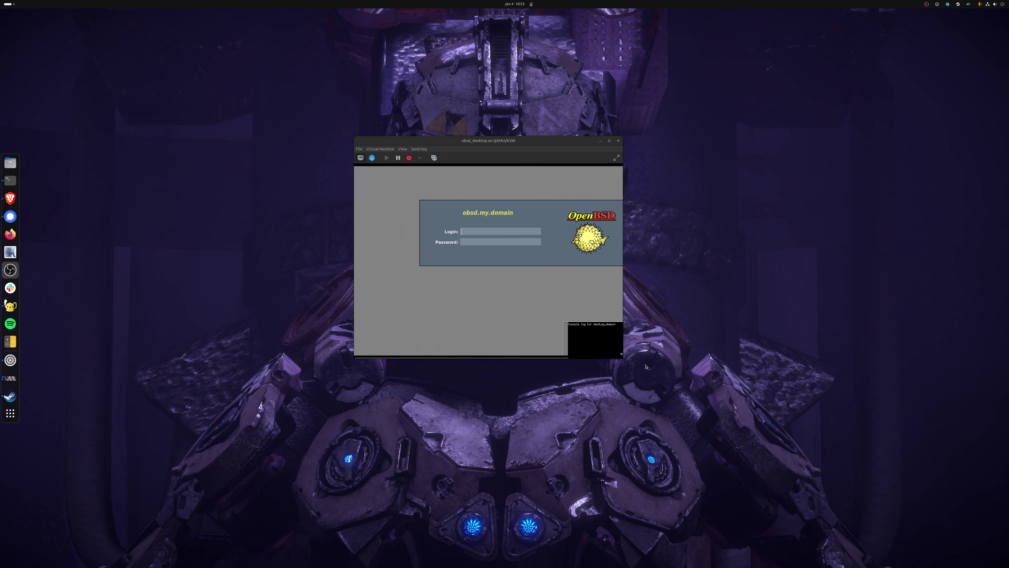
Log in at the OpenBSD graphical login screen with the new account's username and password
{"action": "left_click", "coordinate": [484, 242]}
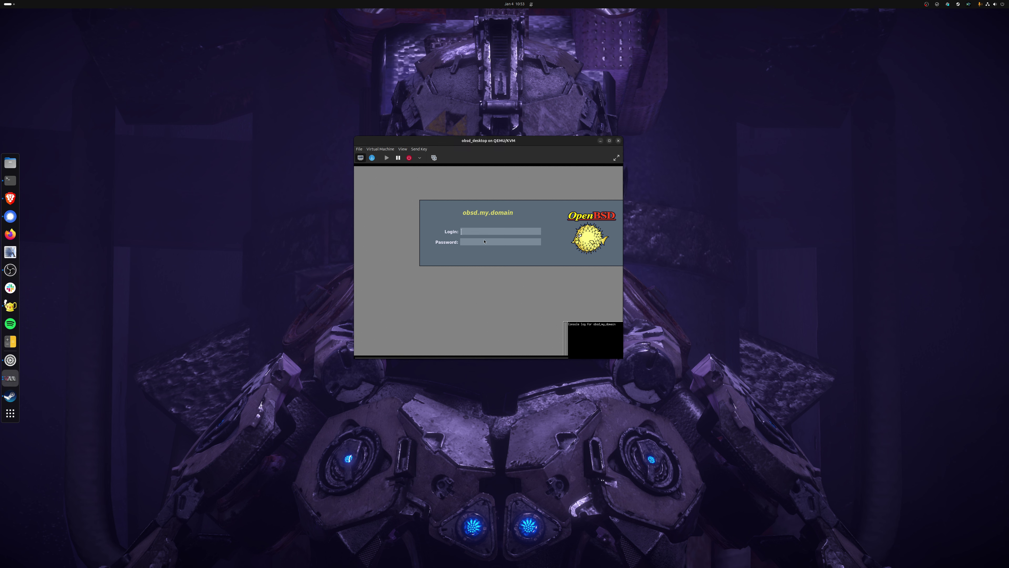
{"action": "key", "text": "Return"}
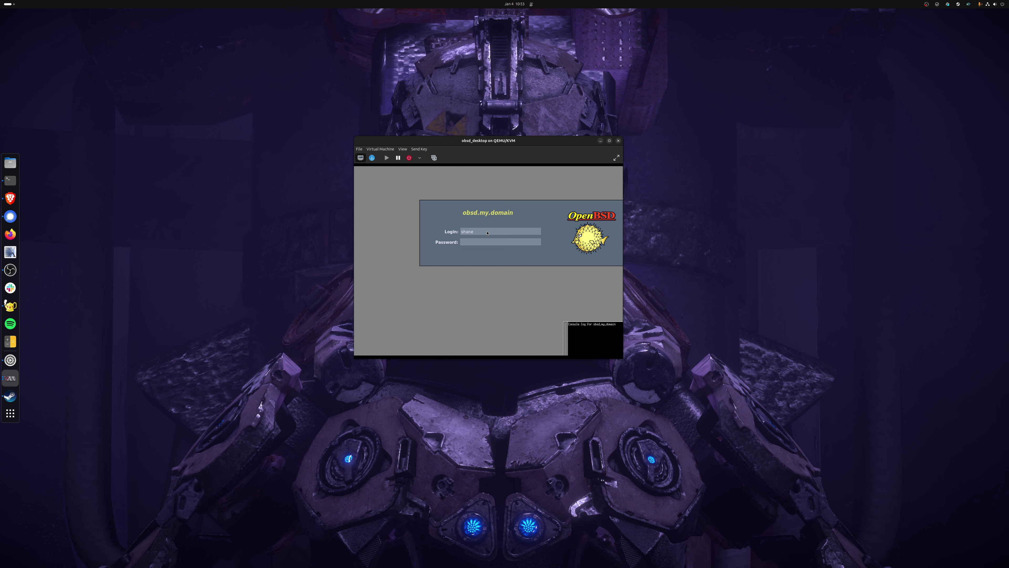
{"action": "key", "text": "Return"}
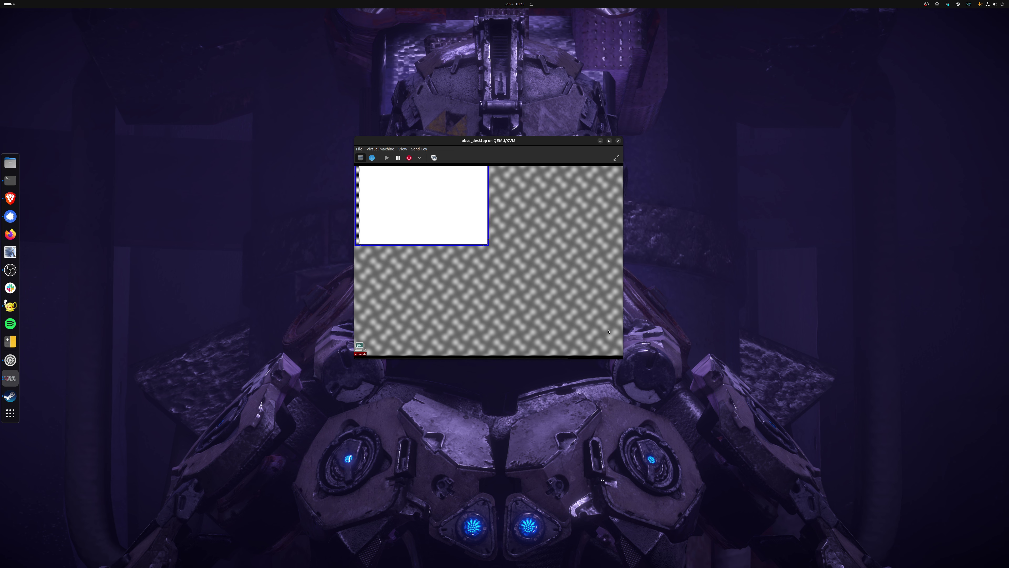
Enlarge the virtual machine's window, then restore the xconsole window and bring up the xterm terminal on the desktop
{"action": "left_click_drag", "start_coordinate": [624, 359], "coordinate": [725, 390]}
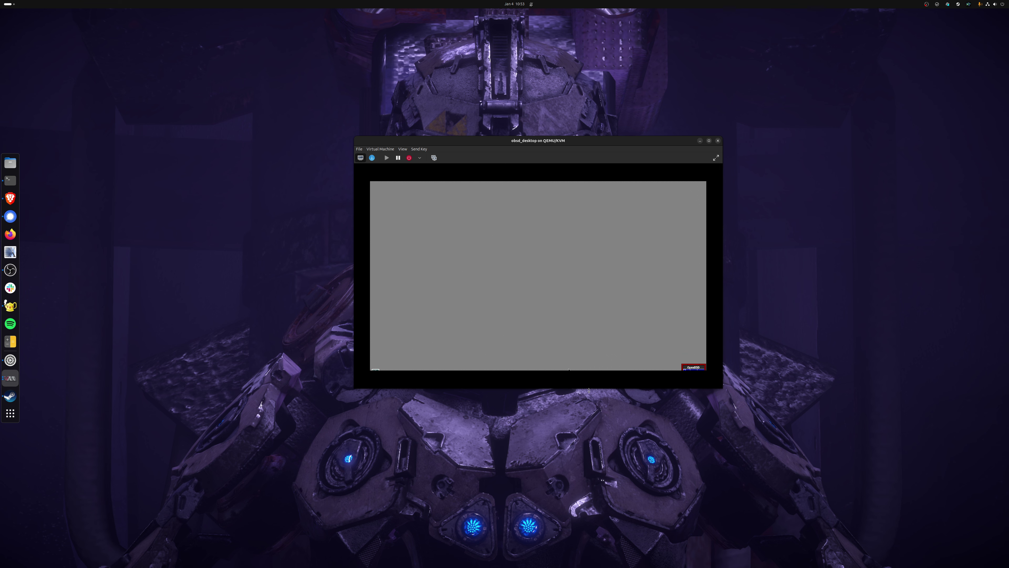
{"action": "mouse_move", "coordinate": [582, 368]}
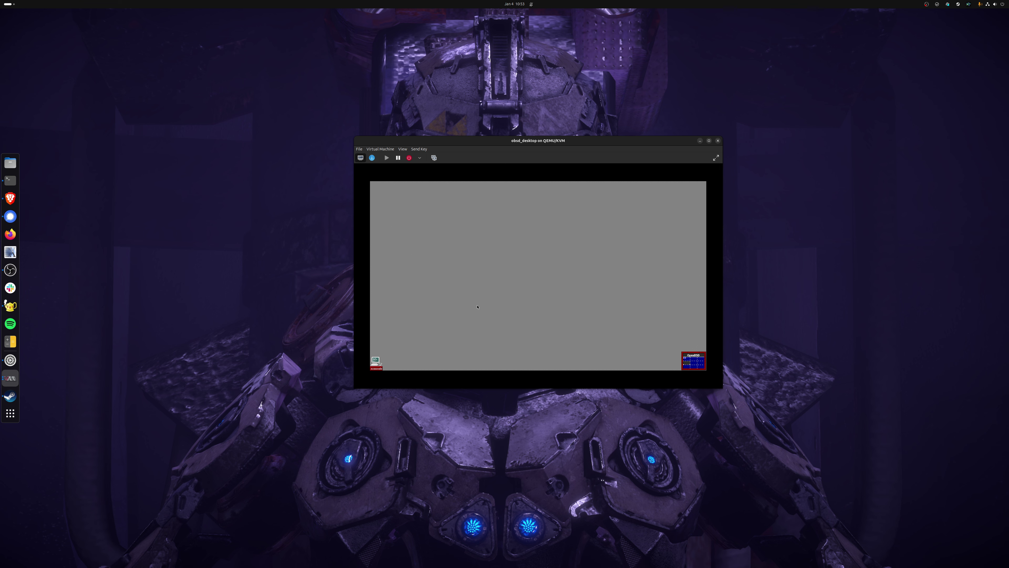
{"action": "left_click", "coordinate": [380, 361]}
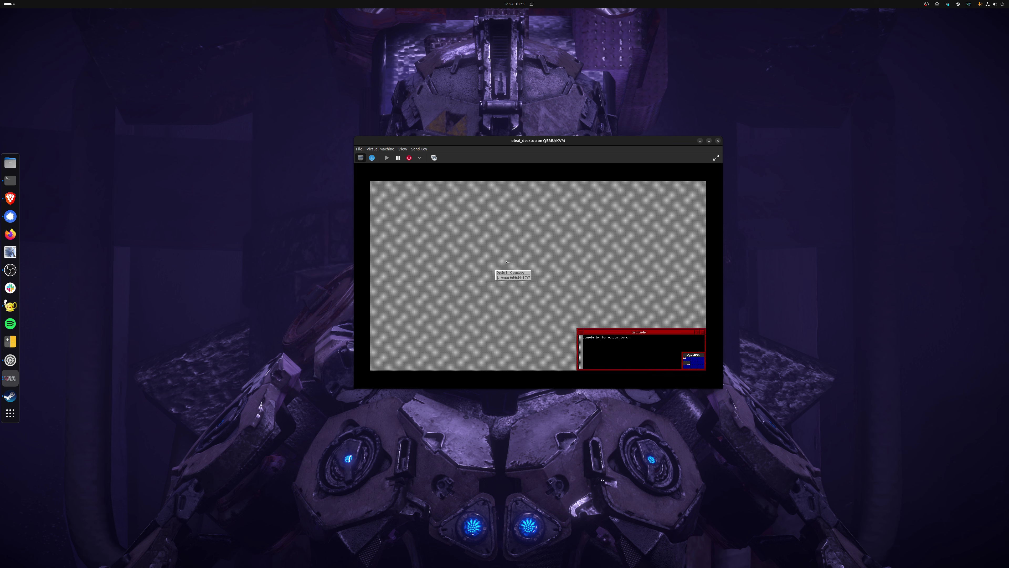
{"action": "left_click", "coordinate": [498, 248]}
{"action": "left_click", "coordinate": [502, 251]}
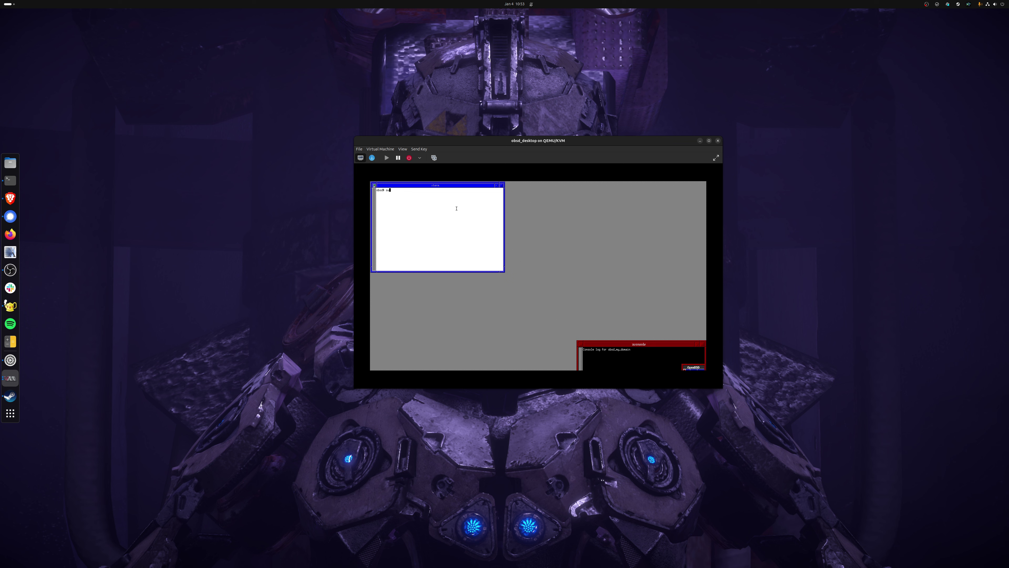
Switch to the root account with su in the terminal, enter the root password and clear the screen
{"action": "key", "text": "Return"}
{"action": "key", "text": "Return"}
{"action": "key", "text": "ctrl+l"}
{"action": "key", "text": "Return"}
{"action": "key", "text": "Return"}
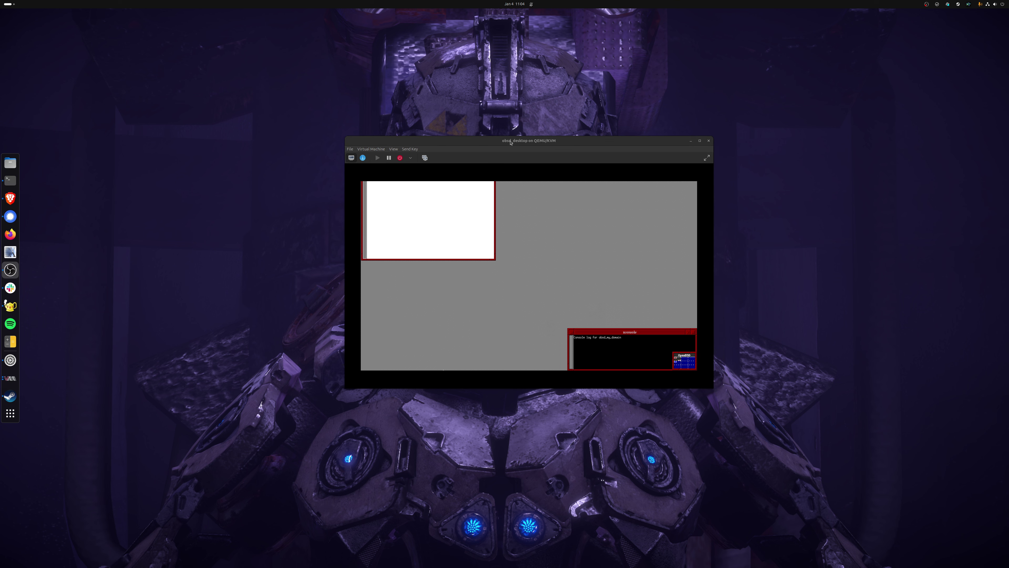
Start a root login shell with su - in the xterm terminal, enter the root password and clear the terminal
{"action": "left_click", "coordinate": [484, 211]}
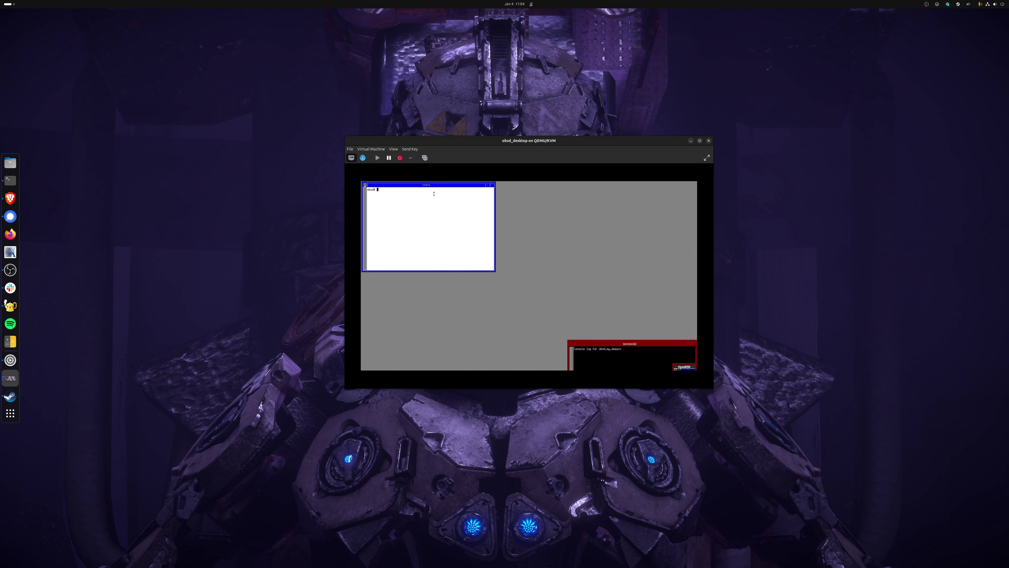
{"action": "type", "text": "u -"}
{"action": "key", "text": "Return"}
{"action": "key", "text": "ctrl+l"}
{"action": "key", "text": "Return"}
Log back in to the OpenBSD desktop with the user account's name and password
{"action": "key", "text": "Return"}
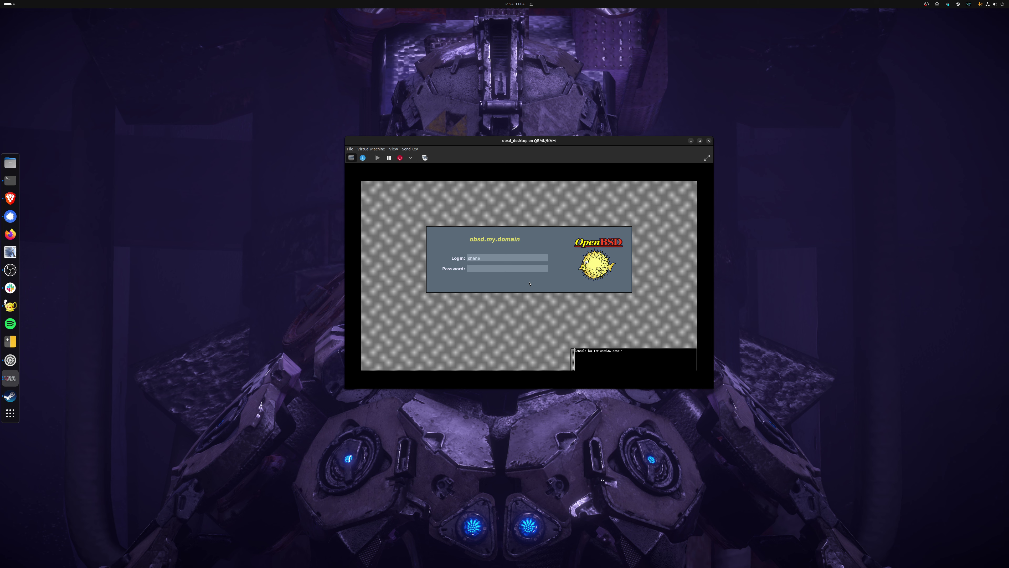
{"action": "key", "text": "Return"}
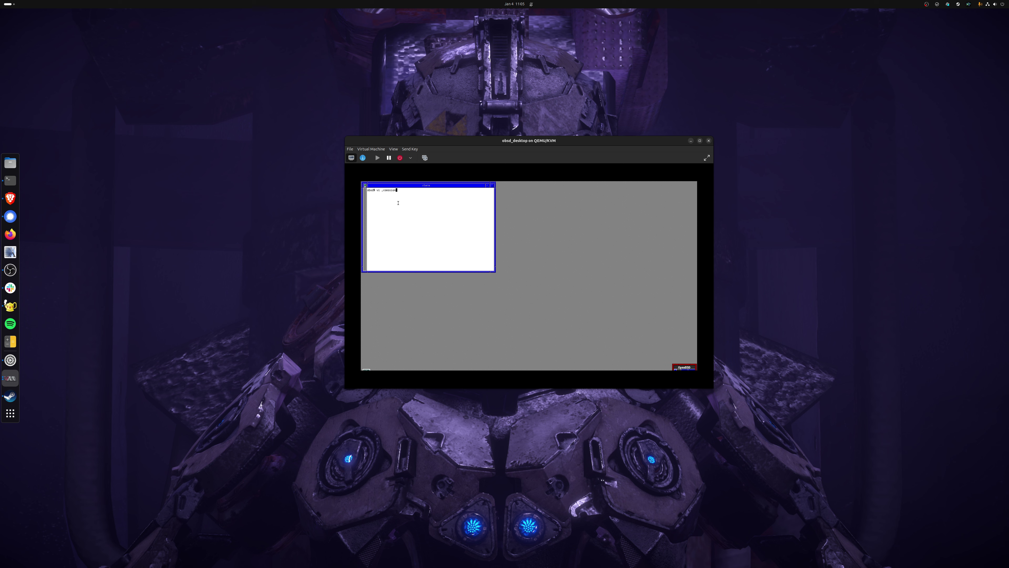
Edit .xsession with vi to start the Xfce desktop at login, and restart the xenodm display manager
{"action": "key", "text": "Return"}
{"action": "key", "text": "Return"}
{"action": "type", "text": "startx"}
{"action": "key", "text": "Tab"}
{"action": "key", "text": "Tab"}
{"action": "key", "text": "Return"}
{"action": "type", "text": "dm"}
{"action": "key", "text": "Return"}
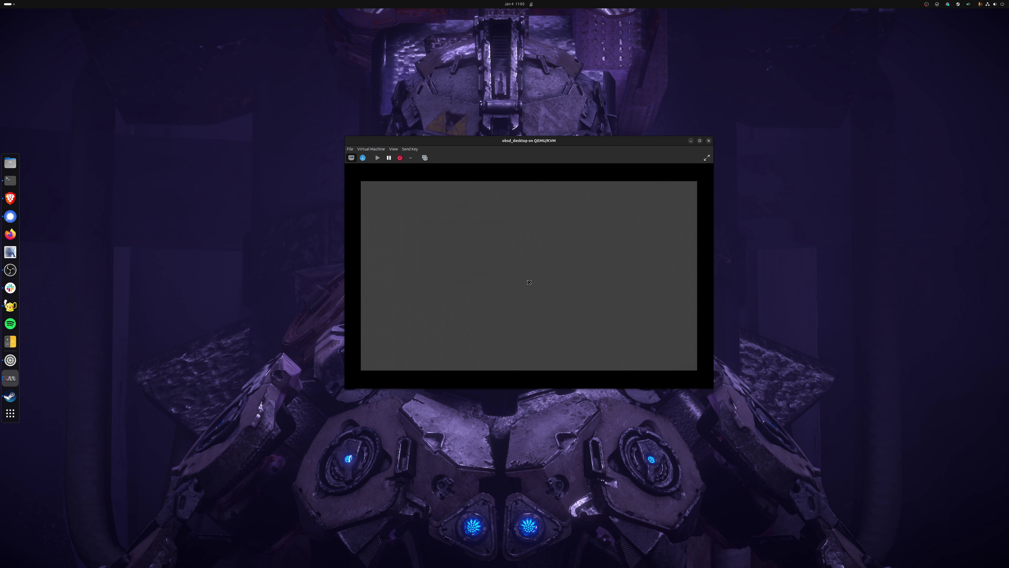
Log in to the Xfce desktop session with the user account's name and password
{"action": "left_click", "coordinate": [503, 260]}
{"action": "type", "text": "shane"}
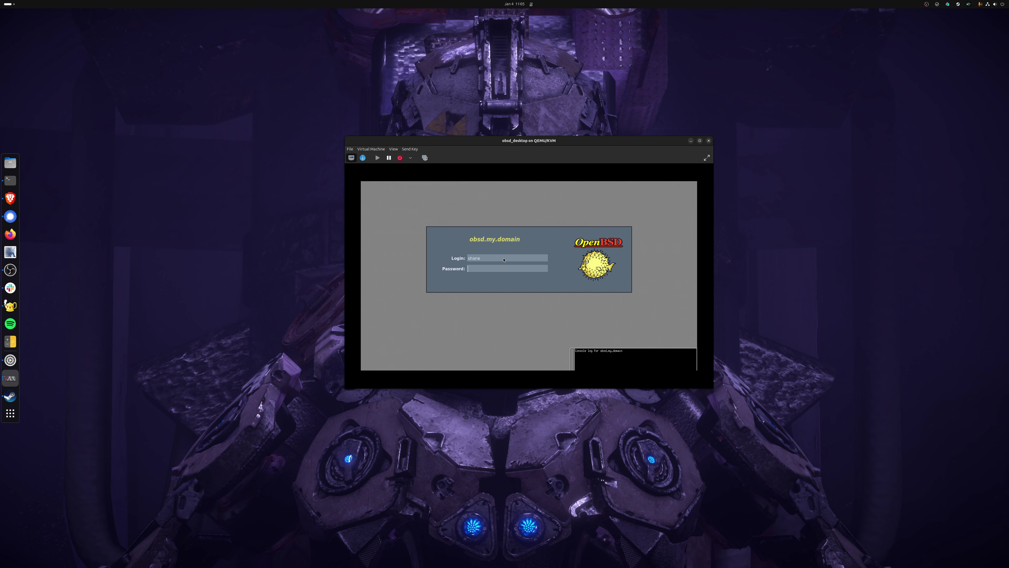
{"action": "key", "text": "Return"}
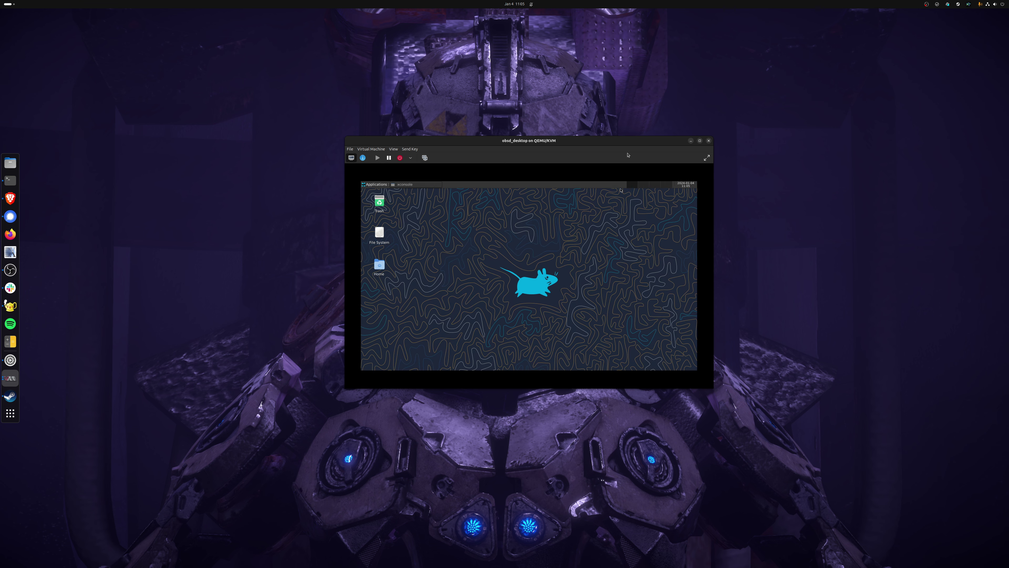
Open the Xfce Display settings and select 1280x720 from the available resolutions
{"action": "left_click_drag", "start_coordinate": [607, 142], "coordinate": [596, 127]}
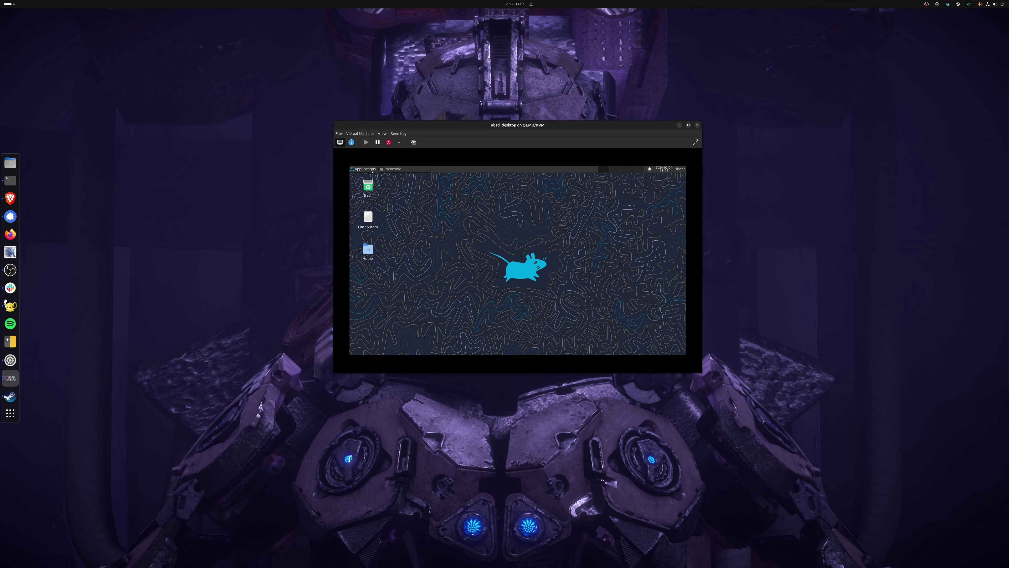
{"action": "left_click", "coordinate": [360, 170]}
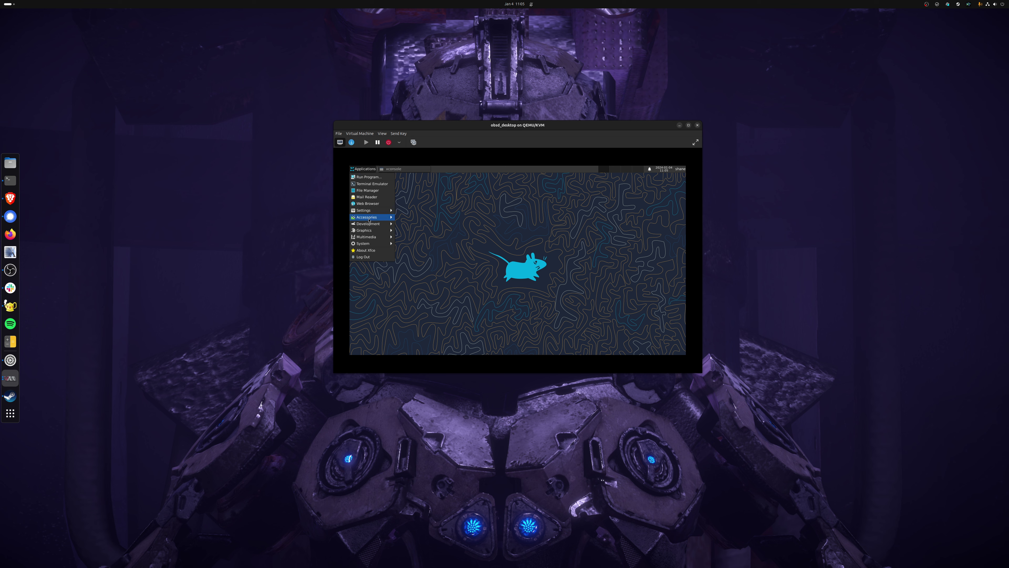
{"action": "mouse_move", "coordinate": [370, 223]}
{"action": "left_click", "coordinate": [422, 241]}
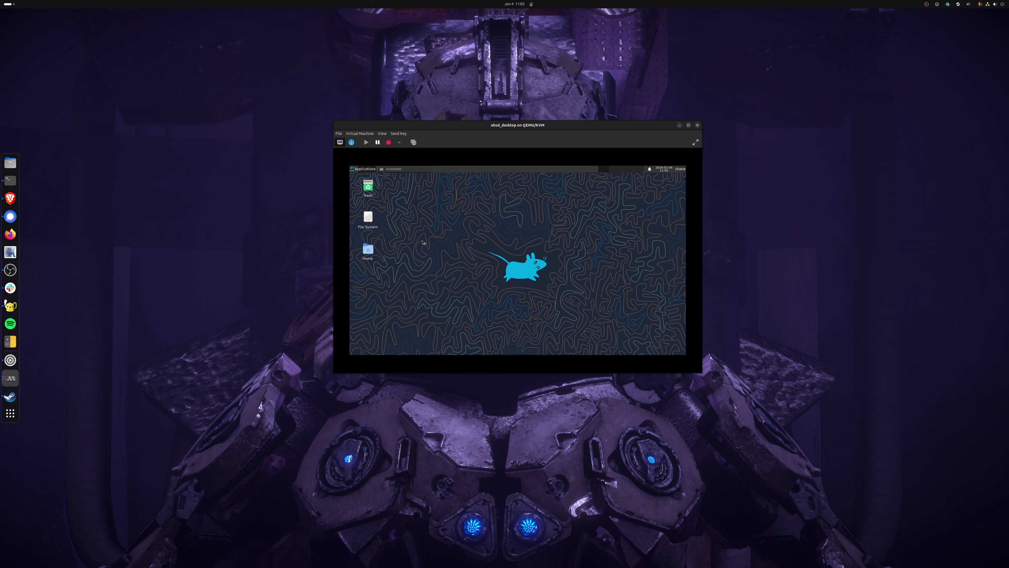
{"action": "left_click", "coordinate": [596, 244]}
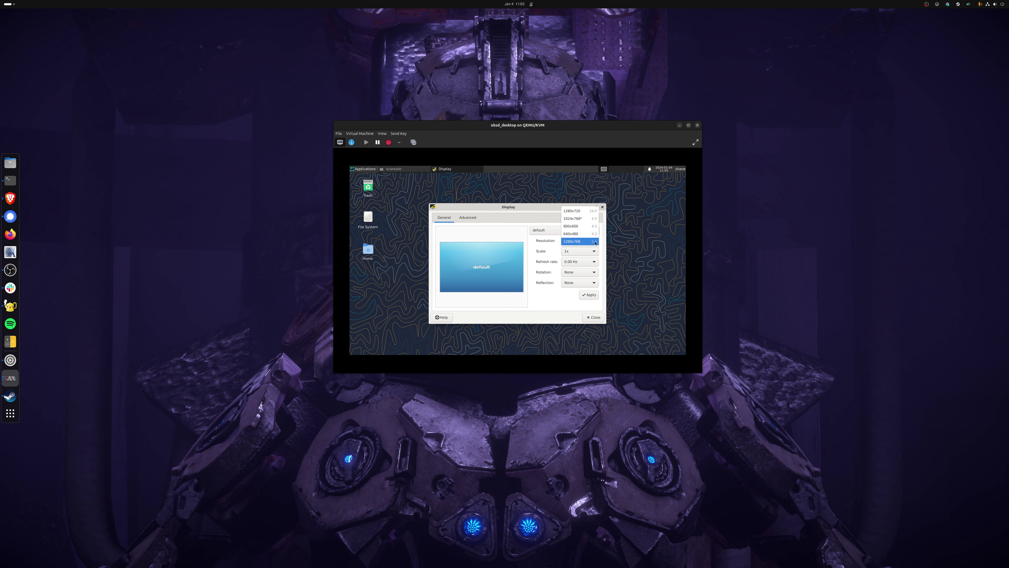
{"action": "left_click", "coordinate": [584, 212]}
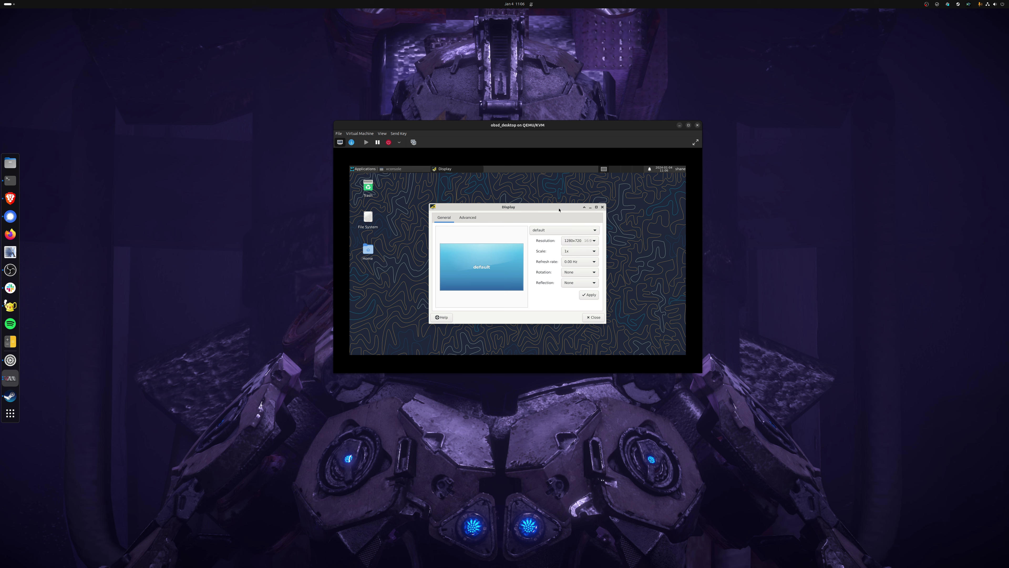
{"action": "left_click_drag", "start_coordinate": [552, 129], "coordinate": [539, 125]}
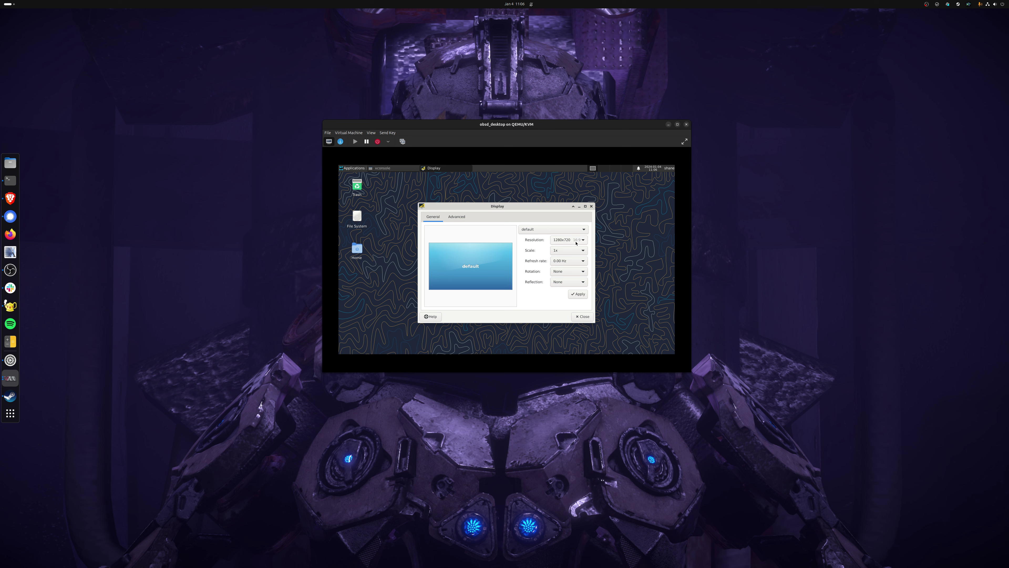
{"action": "left_click_drag", "start_coordinate": [530, 207], "coordinate": [524, 201]}
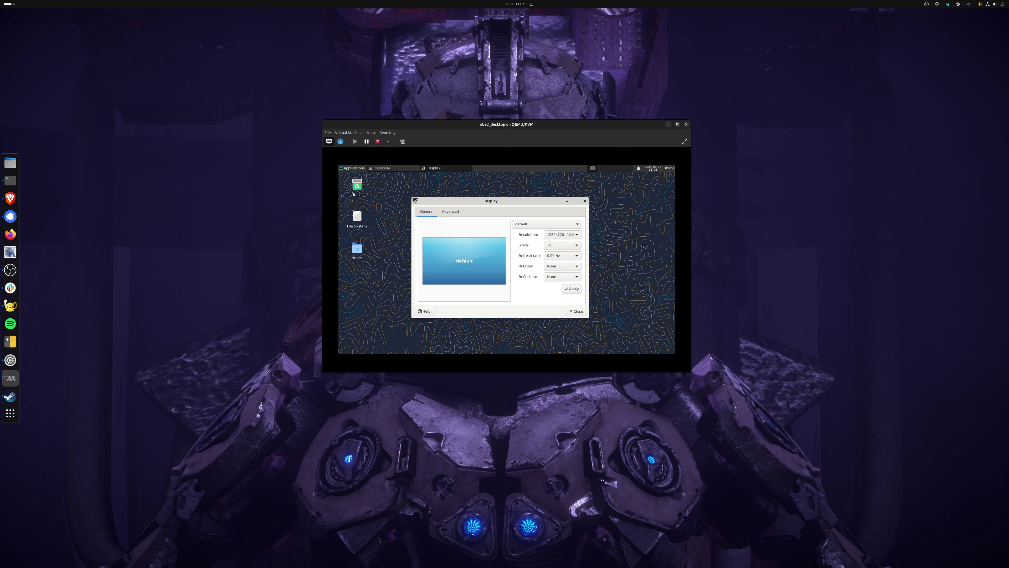
{"action": "left_click_drag", "start_coordinate": [495, 202], "coordinate": [498, 203]}
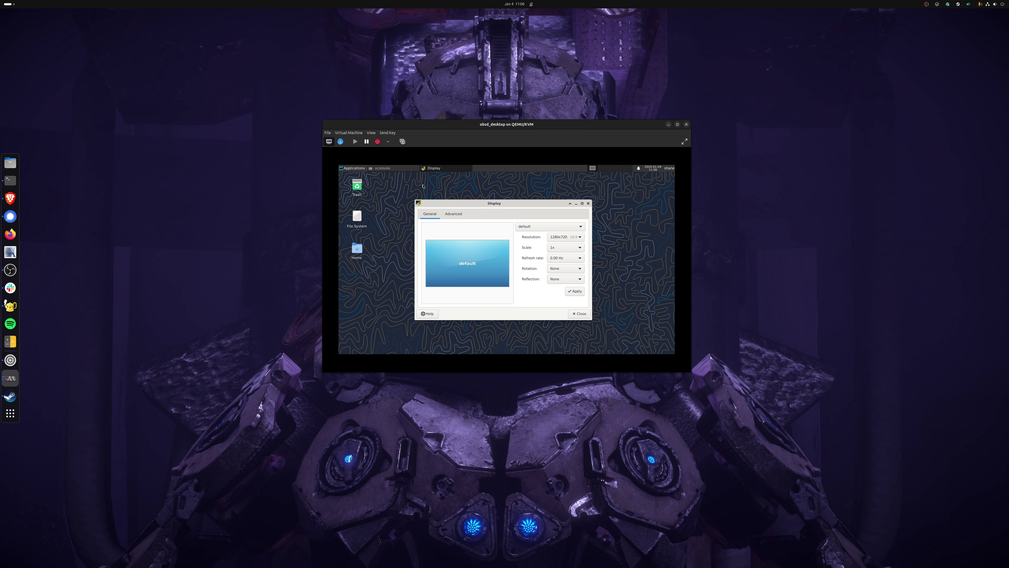
Open an Xfce terminal, start a root login shell with su -, enter the root password and clear the terminal
{"action": "left_click", "coordinate": [357, 168]}
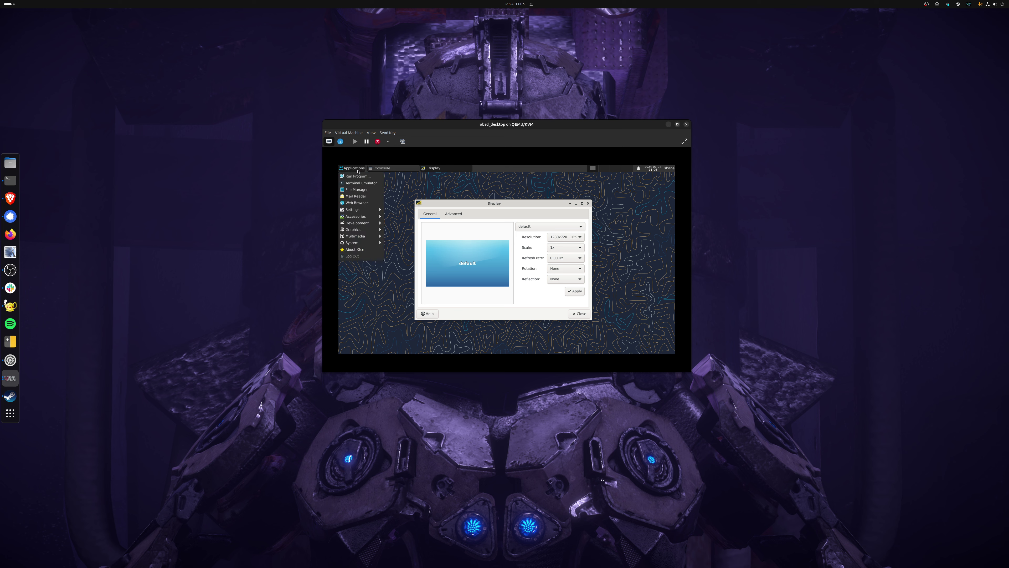
{"action": "left_click", "coordinate": [358, 184]}
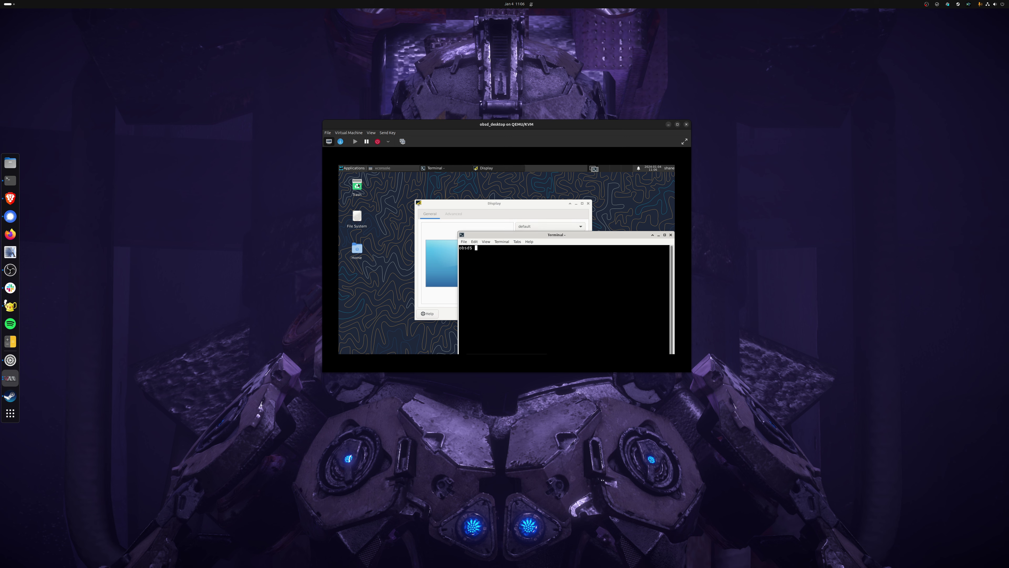
{"action": "left_click_drag", "start_coordinate": [523, 237], "coordinate": [462, 196]}
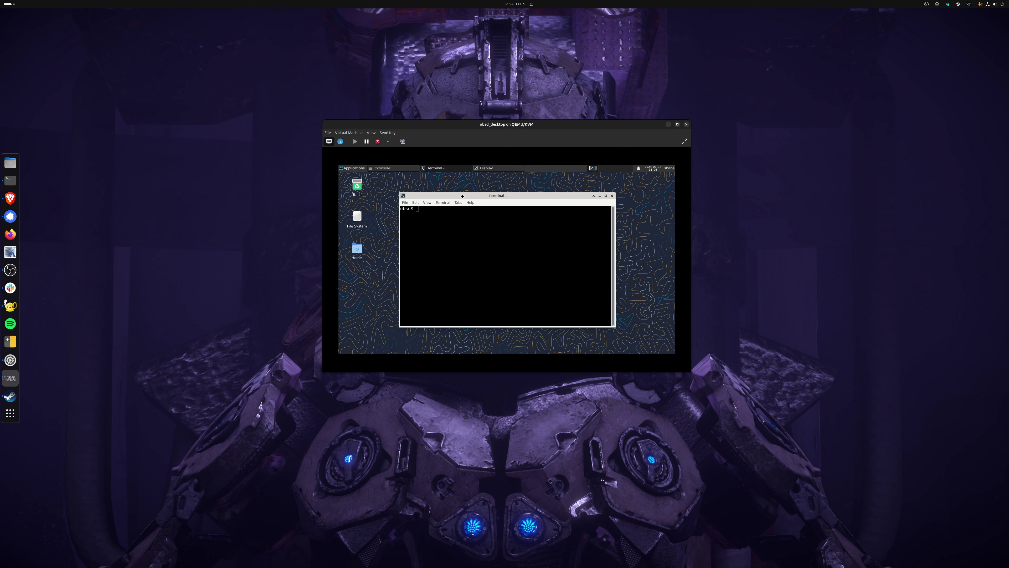
{"action": "type", "text": "su -"}
{"action": "key", "text": "Return"}
{"action": "key", "text": "Return"}
{"action": "key", "text": "Return"}
{"action": "key", "text": "Return"}
{"action": "key", "text": "Return"}
{"action": "key", "text": "ctrl+l"}
{"action": "key", "text": "Return"}
{"action": "key", "text": "Return"}
{"action": "key", "text": "Return"}
Change to the /etc/X11 directory and list its contents
{"action": "type", "text": "cd /etc/x"}
{"action": "key", "text": "BackSpace"}
{"action": "type", "text": "X11"}
{"action": "key", "text": "Return"}
{"action": "type", "text": "ls"}
{"action": "key", "text": "Return"}
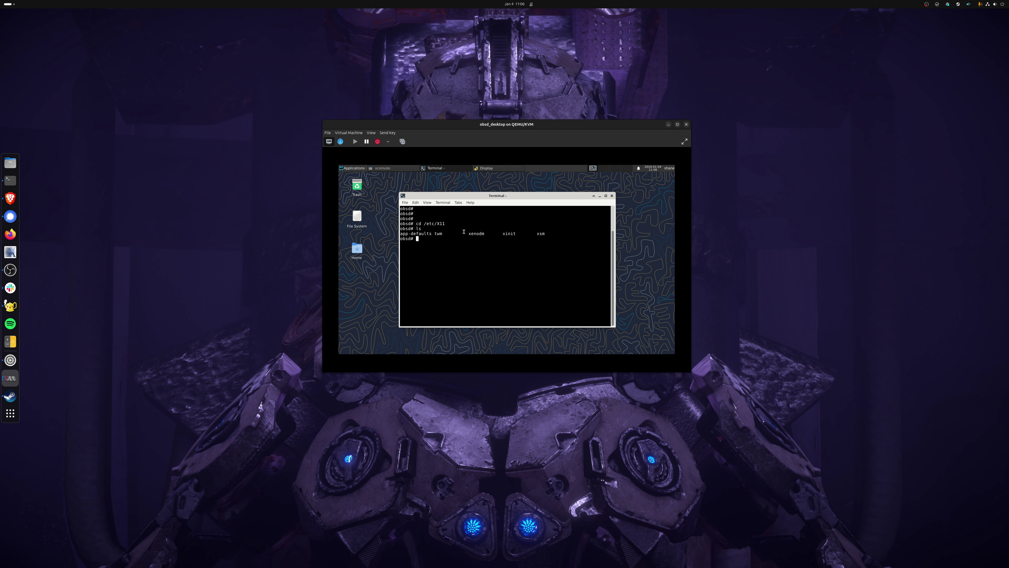
Create an xorg.conf.d directory in /etc/X11 and change into it
{"action": "type", "text": "mkdir xorg.ocnf."}
{"action": "key", "text": "BackSpace"}
{"action": "key", "text": "BackSpace"}
{"action": "key", "text": "BackSpace"}
{"action": "key", "text": "BackSpace"}
{"action": "key", "text": "BackSpace"}
{"action": "type", "text": "cond.d"}
{"action": "key", "text": "Return"}
{"action": "type", "text": "cd xo"}
{"action": "key", "text": "Tab"}
{"action": "key", "text": "Return"}
{"action": "key", "text": "Return"}
{"action": "key", "text": "Return"}
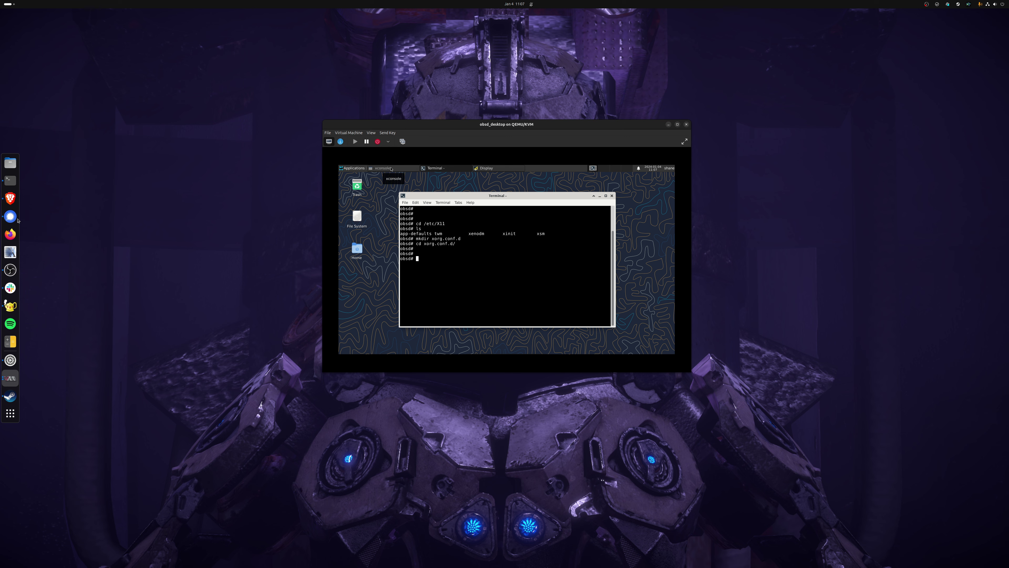
Switch to the Brave browser and copy the Xorg Device, Monitor and Screen sections from the "Add resolutions in OpenBSD VM" article
{"action": "left_click", "coordinate": [10, 198]}
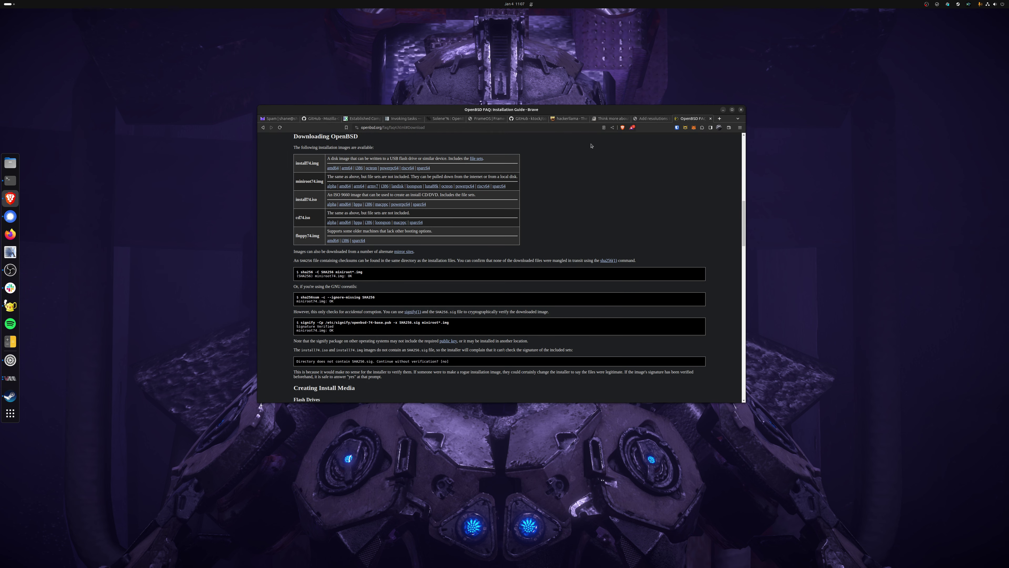
{"action": "left_click", "coordinate": [709, 119]}
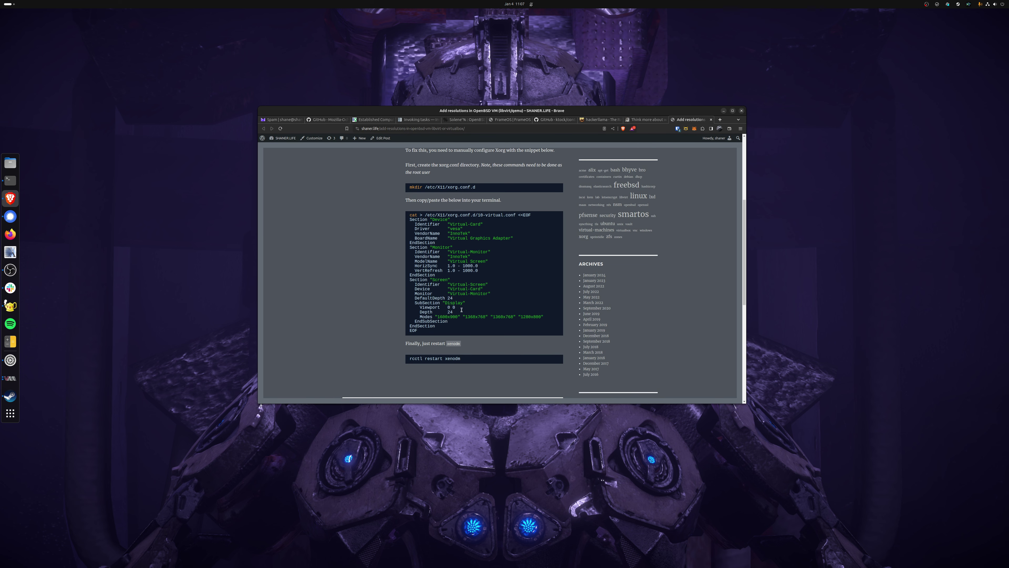
{"action": "left_click_drag", "start_coordinate": [440, 326], "coordinate": [411, 221]}
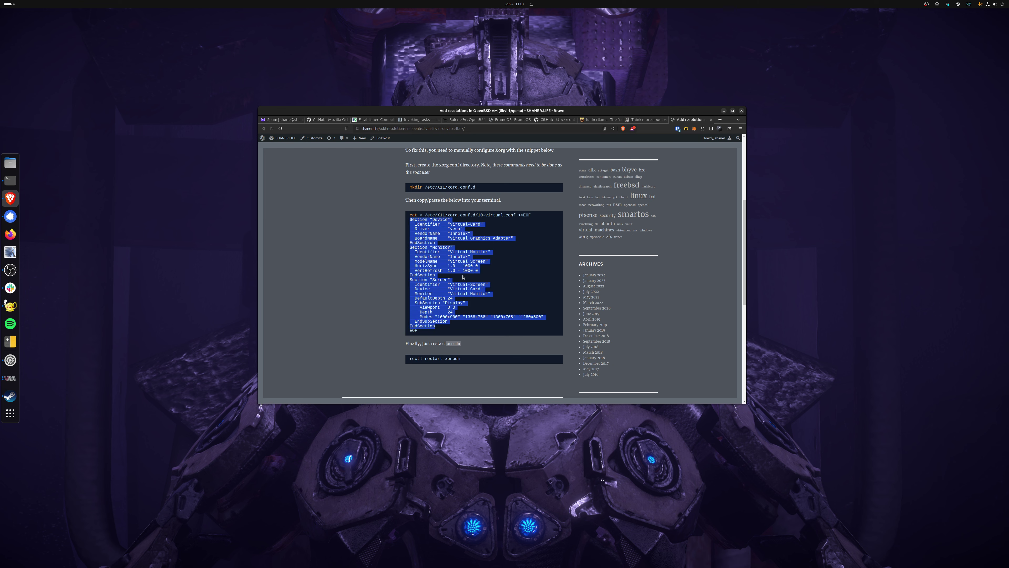
{"action": "left_click_drag", "start_coordinate": [581, 111], "coordinate": [578, 179]}
{"action": "left_click_drag", "start_coordinate": [564, 128], "coordinate": [553, 94]}
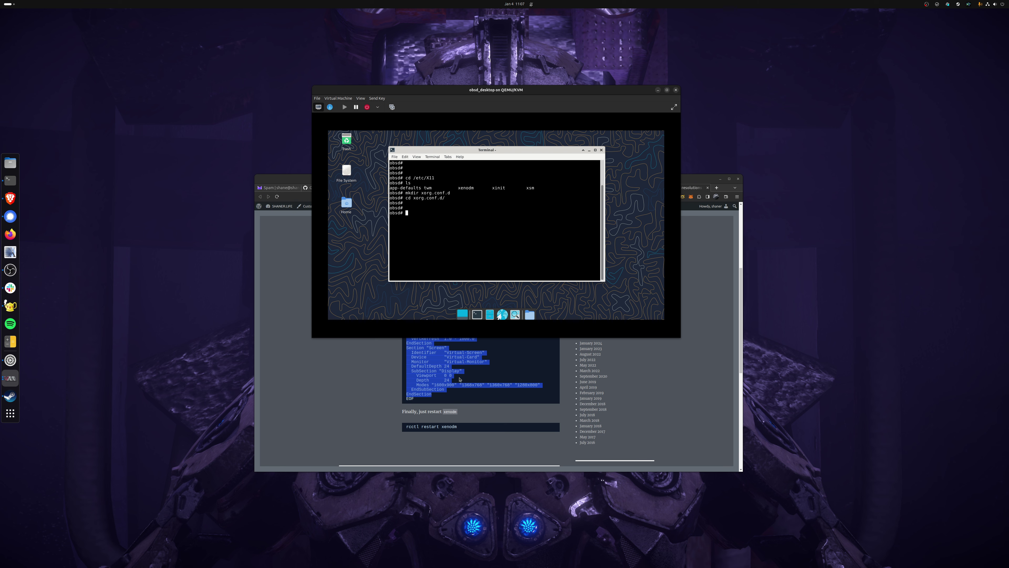
{"action": "left_click", "coordinate": [463, 384]}
{"action": "left_click_drag", "start_coordinate": [433, 396], "coordinate": [406, 291]}
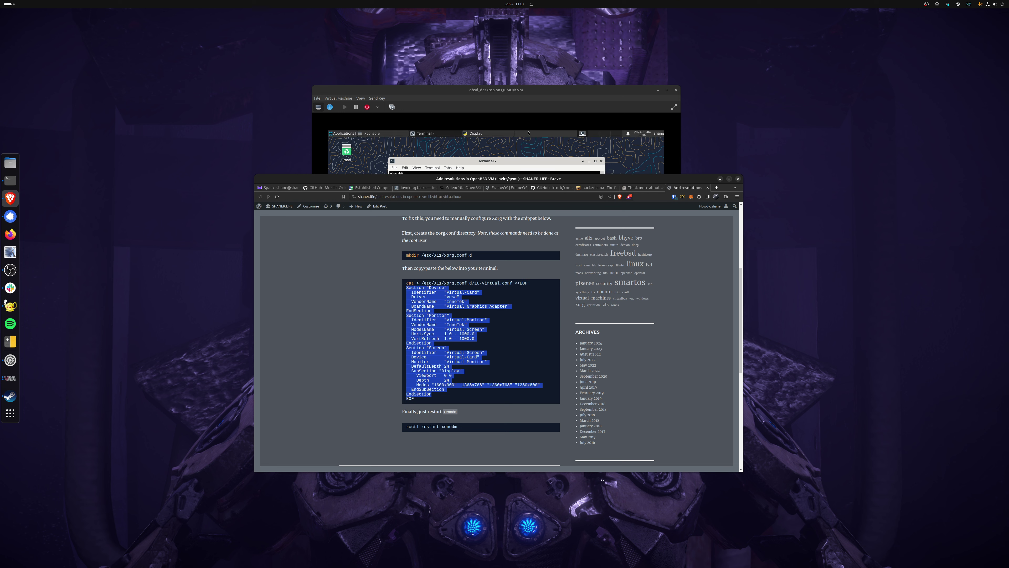
{"action": "right_click", "coordinate": [427, 314]}
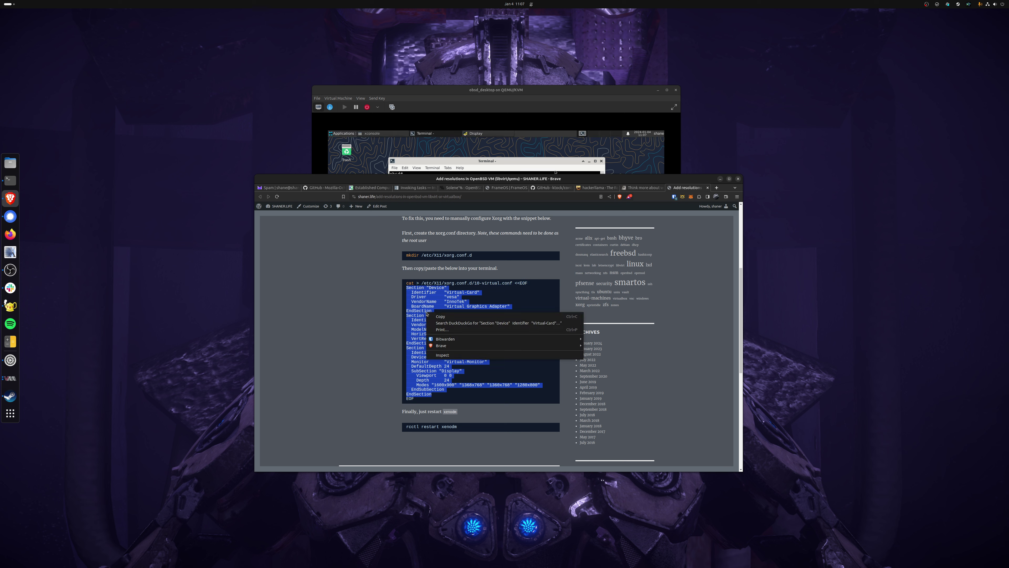
{"action": "left_click", "coordinate": [439, 317]}
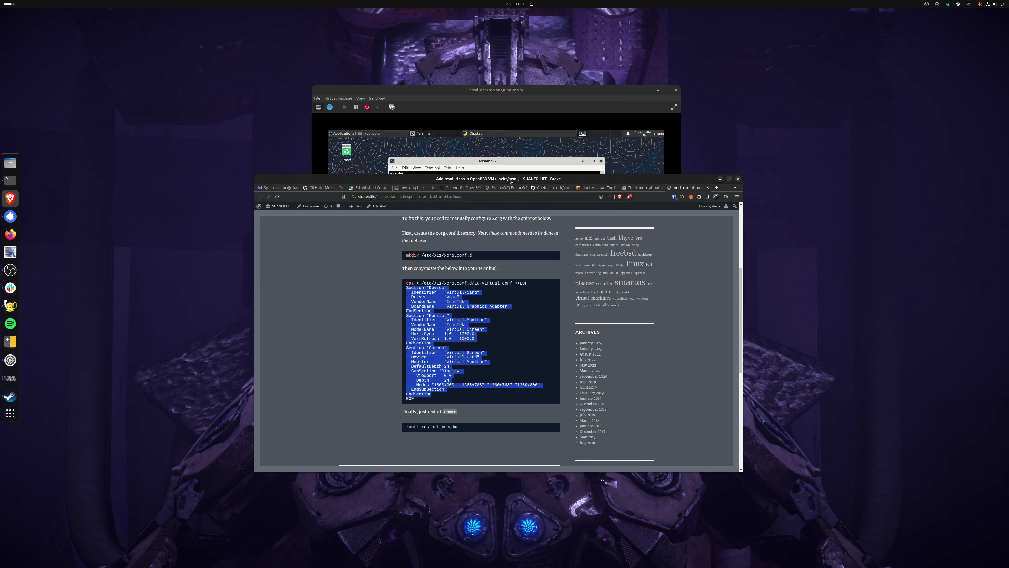
Switch to Geany, paste the Xorg configuration into the untitled document, save it as 10-virtual.conf and minimize the editor
{"action": "left_click_drag", "start_coordinate": [510, 182], "coordinate": [516, 179]}
{"action": "left_click", "coordinate": [10, 306]}
{"action": "right_click", "coordinate": [418, 333]}
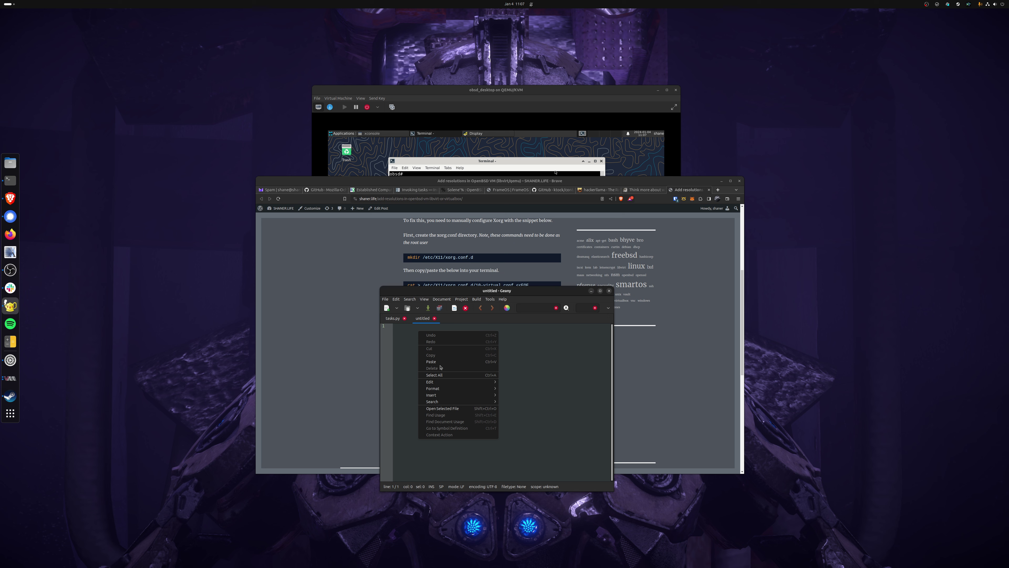
{"action": "left_click", "coordinate": [440, 364]}
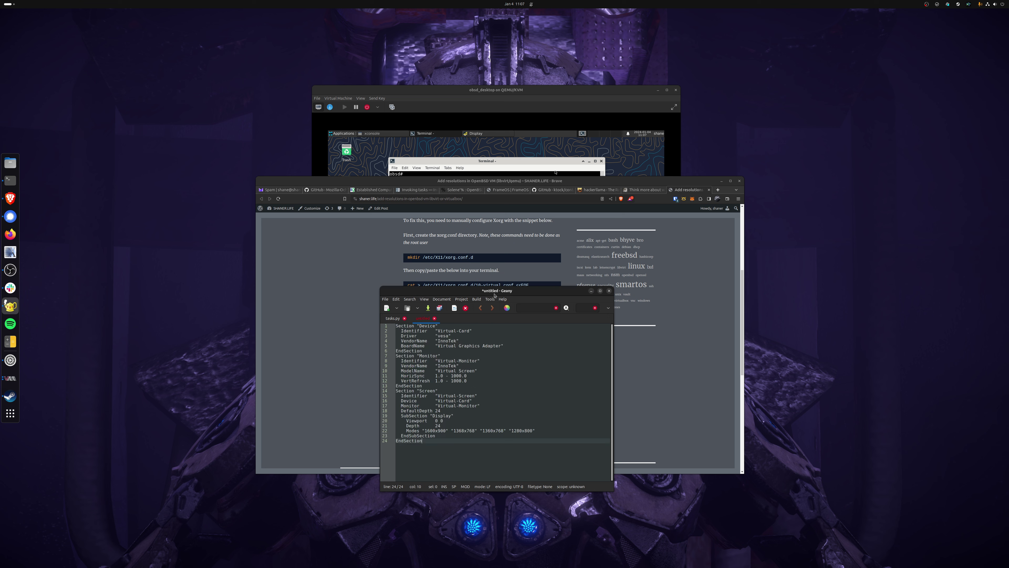
{"action": "left_click_drag", "start_coordinate": [494, 294], "coordinate": [496, 282]}
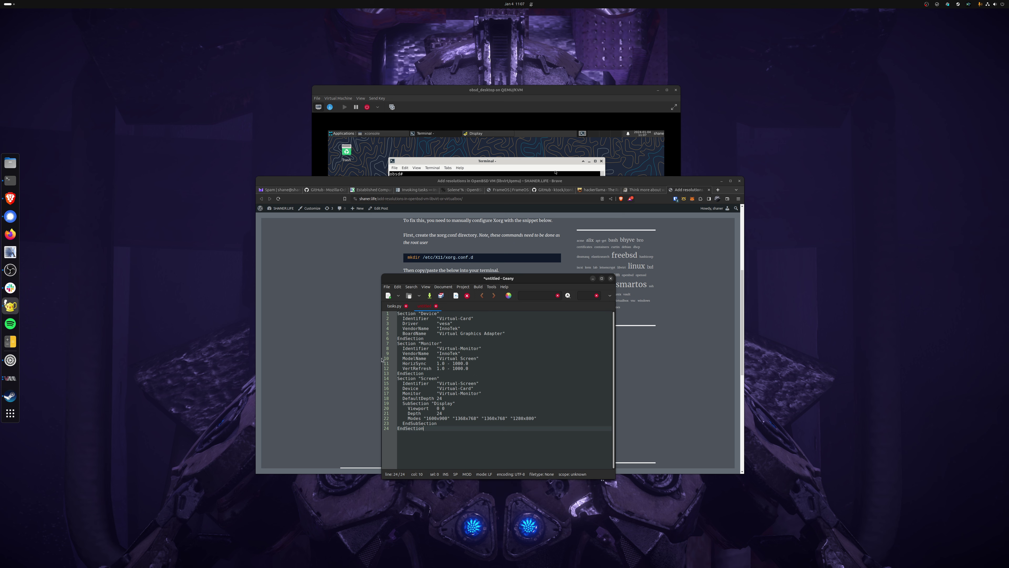
{"action": "left_click", "coordinate": [429, 296]}
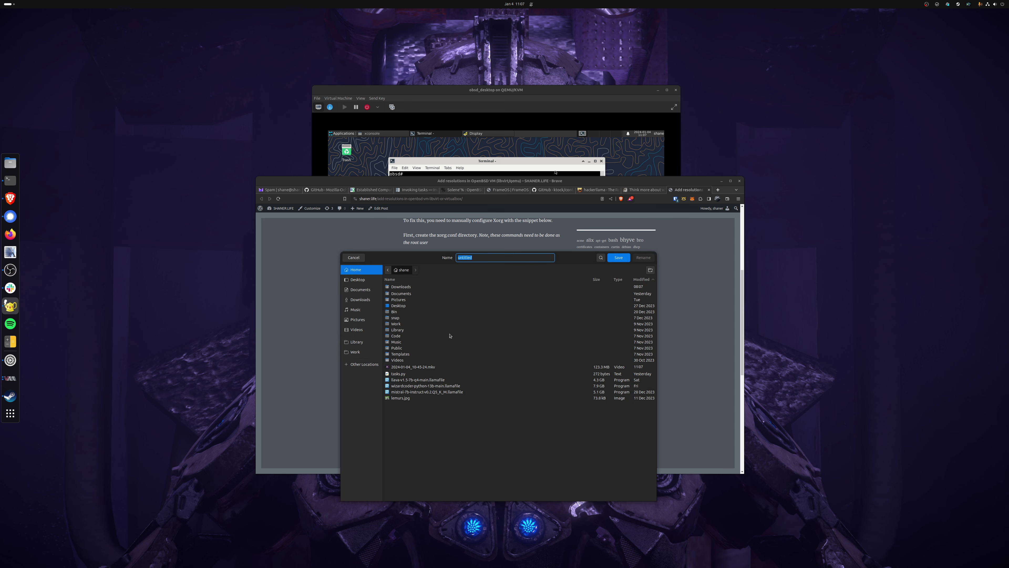
{"action": "type", "text": "10-virt"}
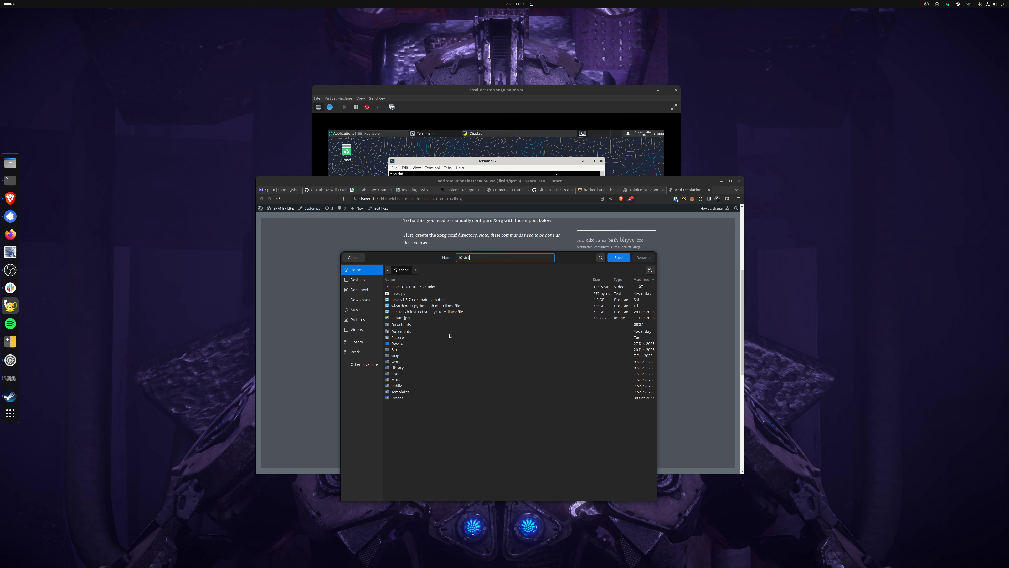
{"action": "type", "text": "ual.conf"}
{"action": "key", "text": "Return"}
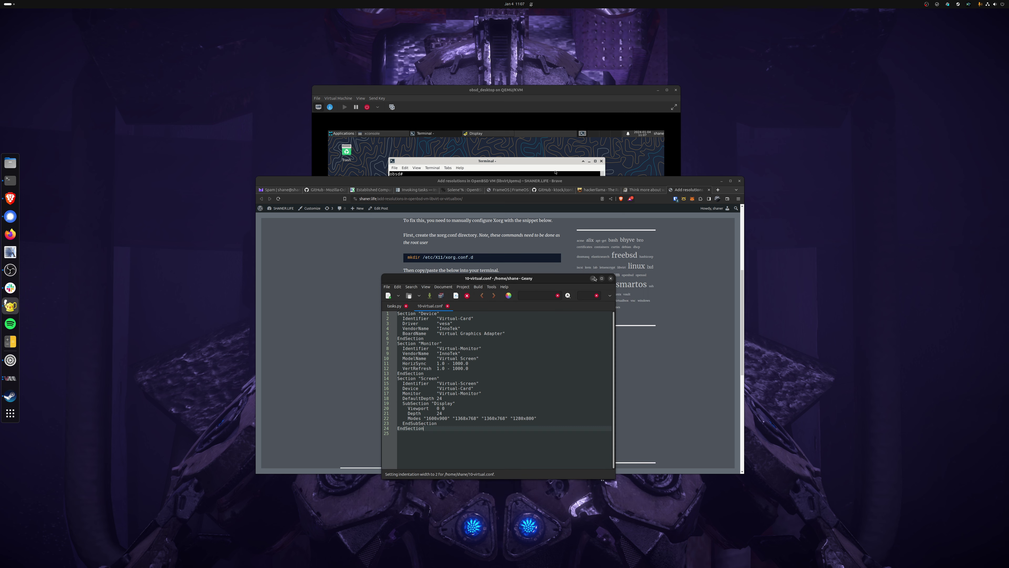
{"action": "left_click", "coordinate": [594, 279]}
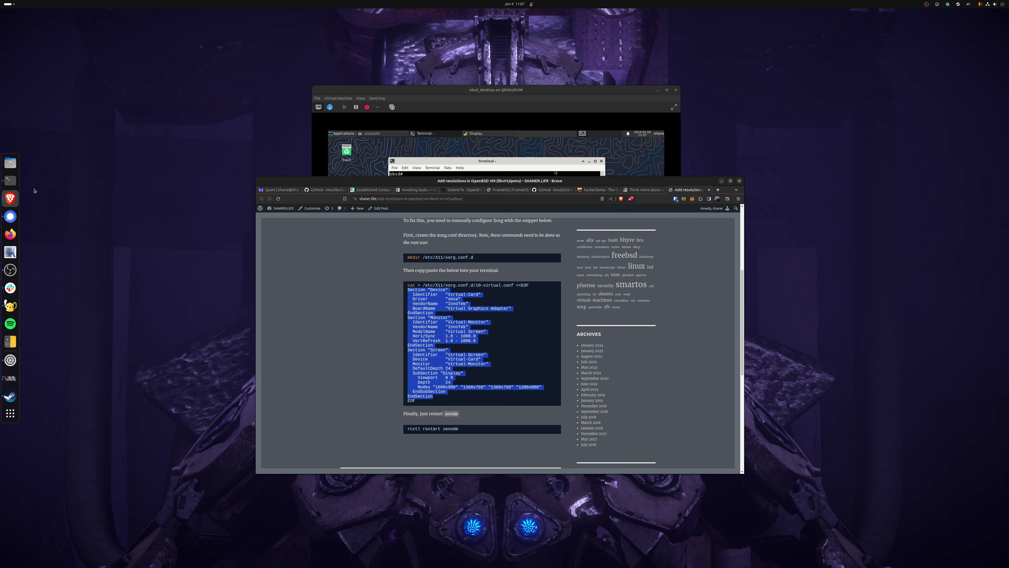
Open a terminal on the host and serve the home directory with python3 -m http.server
{"action": "key", "text": "ctrl+alt+t"}
{"action": "type", "text": "python"}
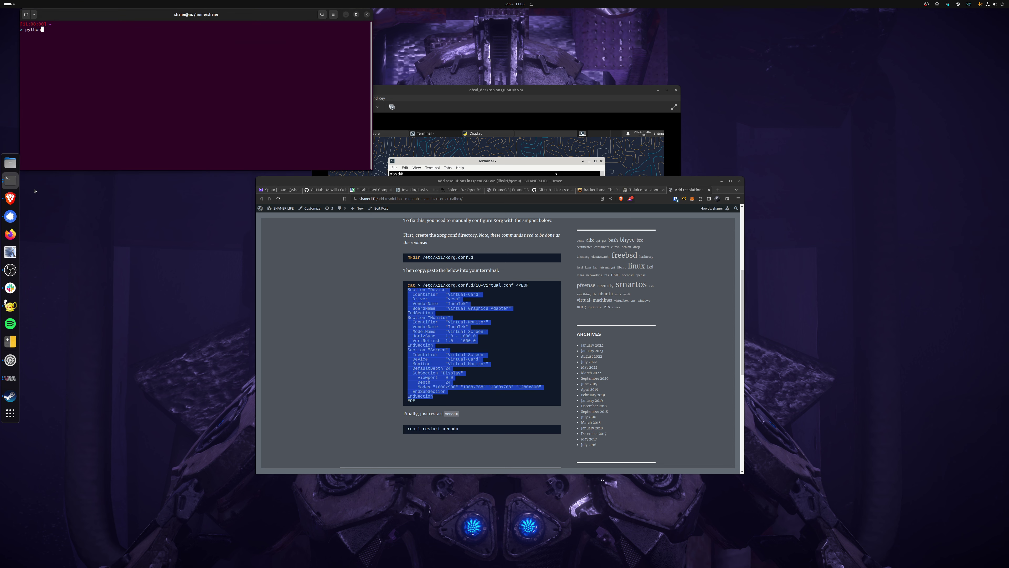
{"action": "type", "text": "3 -m simp"}
{"action": "key", "text": "BackSpace"}
{"action": "key", "text": "BackSpace"}
{"action": "key", "text": "BackSpace"}
{"action": "key", "text": "BackSpace"}
{"action": "type", "text": "http.server"}
{"action": "left_click_drag", "start_coordinate": [163, 16], "coordinate": [220, 169]}
{"action": "key", "text": "Return"}
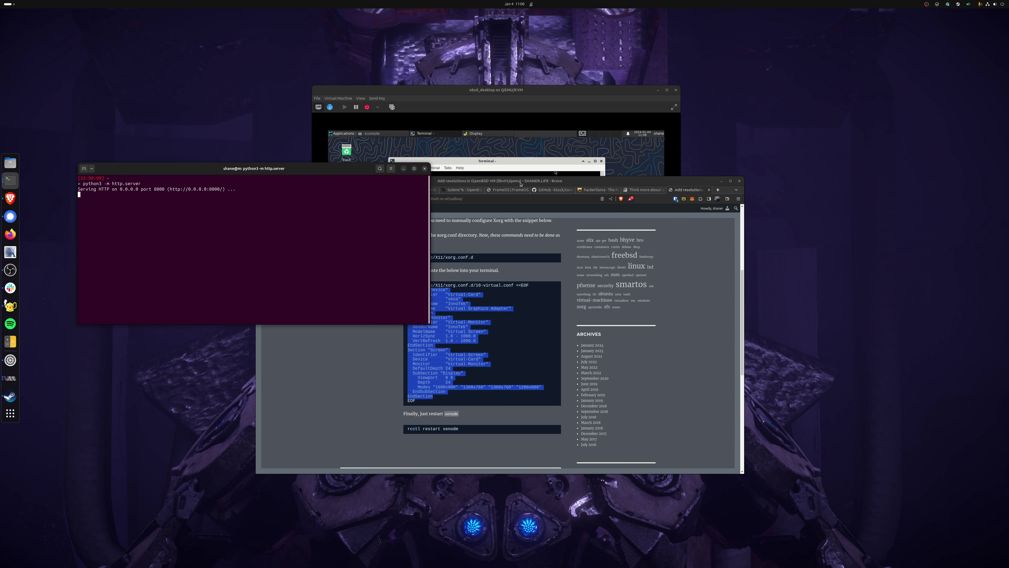
{"action": "left_click_drag", "start_coordinate": [515, 92], "coordinate": [521, 91]}
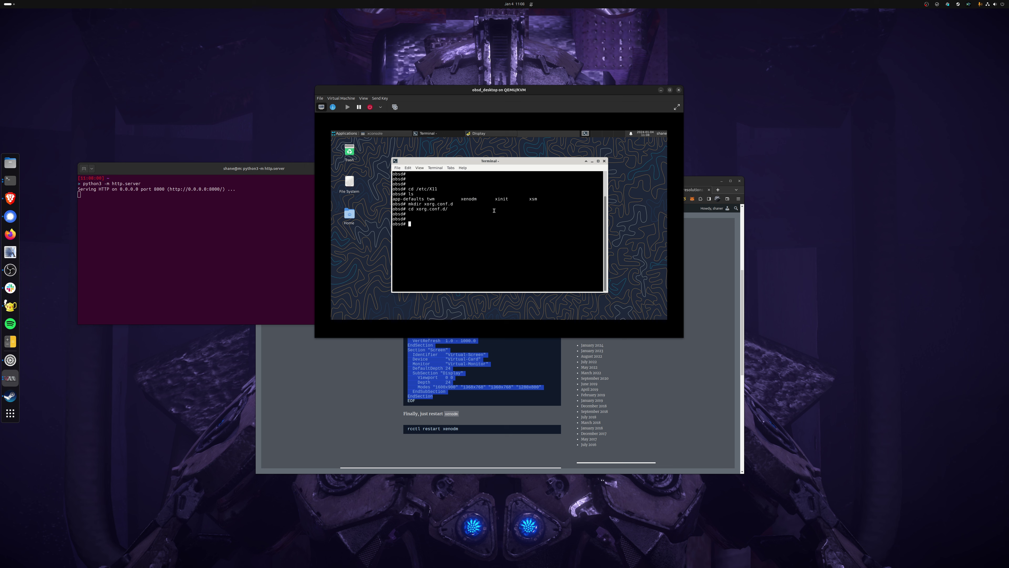
{"action": "type", "text": "ftp"}
{"action": "type", "text": "http://192.168.122.1"}
{"action": "key", "text": "ctrl+shift+n"}
{"action": "type", "text": ":8000"}
{"action": "key", "text": "BackSpace"}
{"action": "key", "text": "BackSpace"}
{"action": "key", "text": "BackSpace"}
{"action": "key", "text": "BackSpace"}
{"action": "key", "text": "BackSpace"}
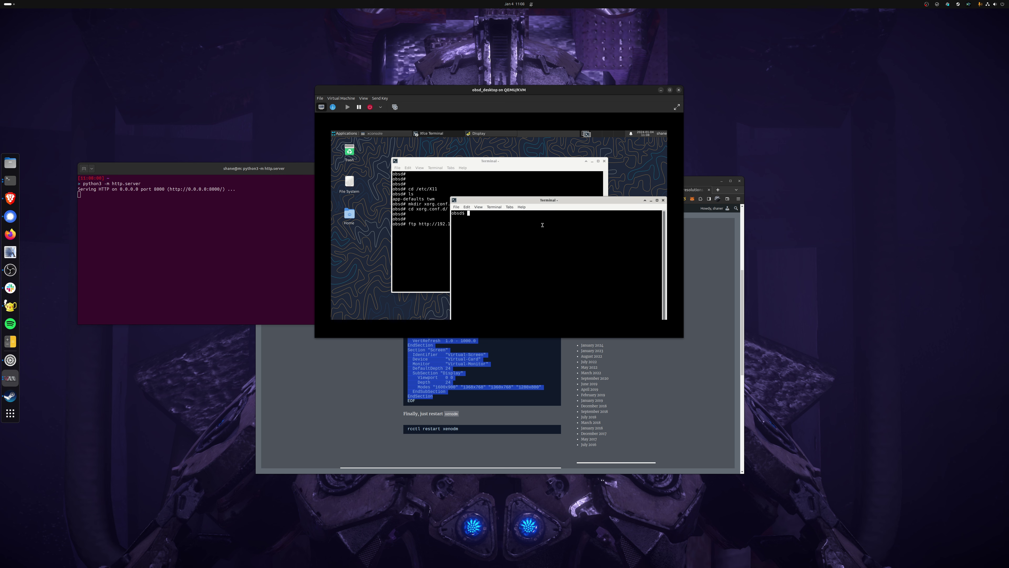
{"action": "key", "text": "ctrl+d"}
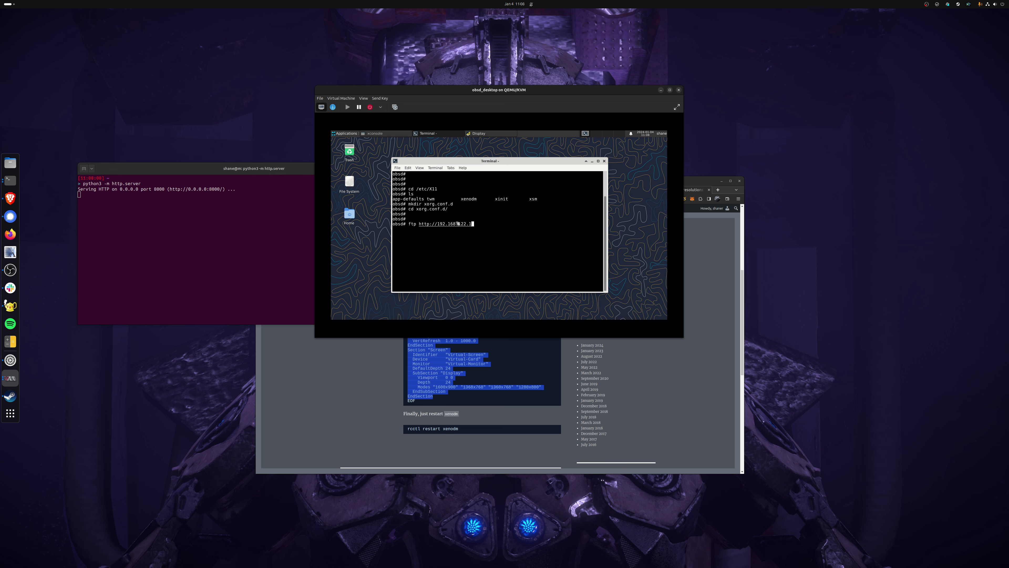
Complete the ftp download address with port 8000 and the file /10-virtual.conf
{"action": "type", "text": ":8"}
{"action": "type", "text": "00/10-virtual.conf"}
{"action": "key", "text": "Left"}
{"action": "key", "text": "Left"}
{"action": "key", "text": "Left"}
{"action": "key", "text": "Left"}
{"action": "key", "text": "Left"}
{"action": "type", "text": "0"}
Run ip -br a in a new host terminal and examine the virbr0 bridge's address
{"action": "key", "text": "ctrl+alt+t"}
{"action": "type", "text": "ip -br a"}
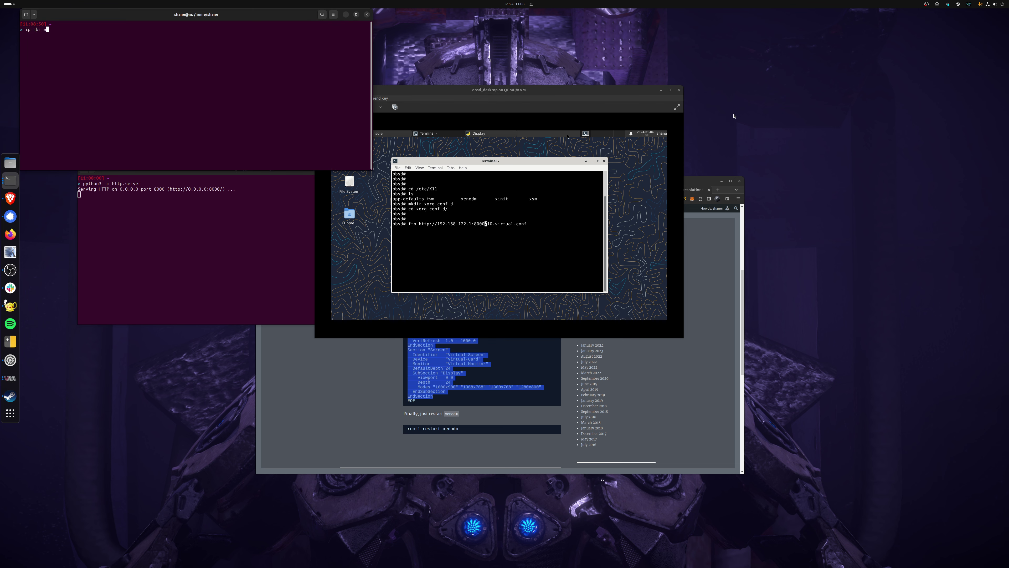
{"action": "key", "text": "Return"}
{"action": "left_click_drag", "start_coordinate": [270, 15], "coordinate": [569, 310]}
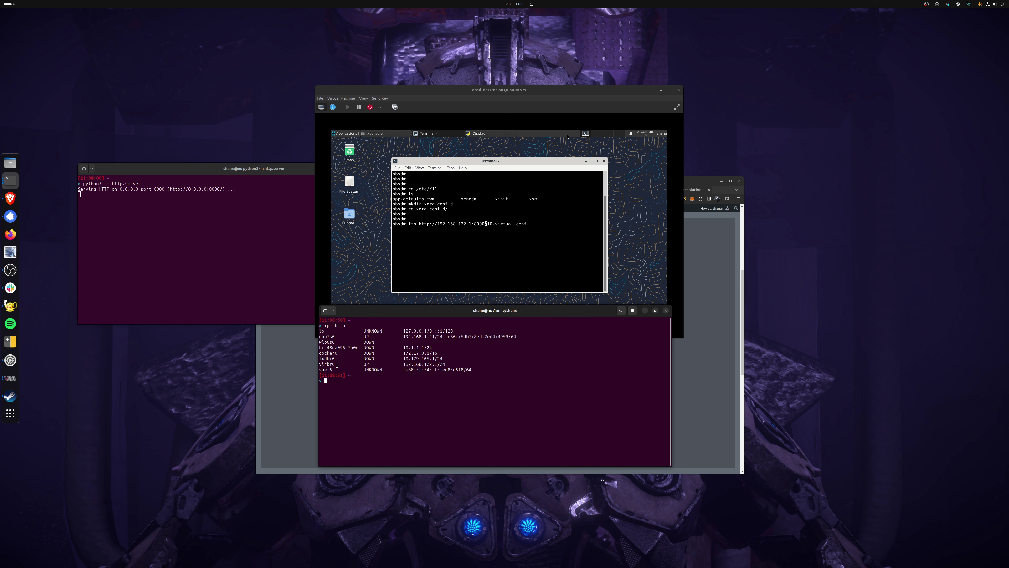
{"action": "left_click_drag", "start_coordinate": [437, 365], "coordinate": [404, 364]}
{"action": "left_click", "coordinate": [432, 360]}
Open a second terminal in the virtual machine and check the network interface with ifconfig vio0
{"action": "left_click", "coordinate": [357, 255]}
{"action": "key", "text": "ctrl+alt+t"}
{"action": "type", "text": "ifconfig vio0-"}
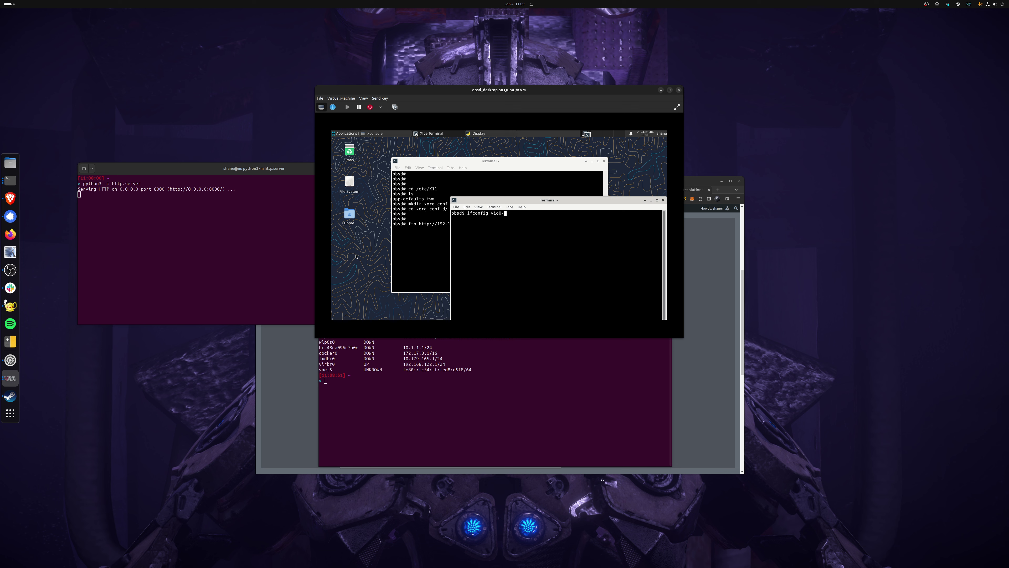
{"action": "key", "text": "Return"}
{"action": "key", "text": "Up"}
{"action": "key", "text": "BackSpace"}
{"action": "key", "text": "Return"}
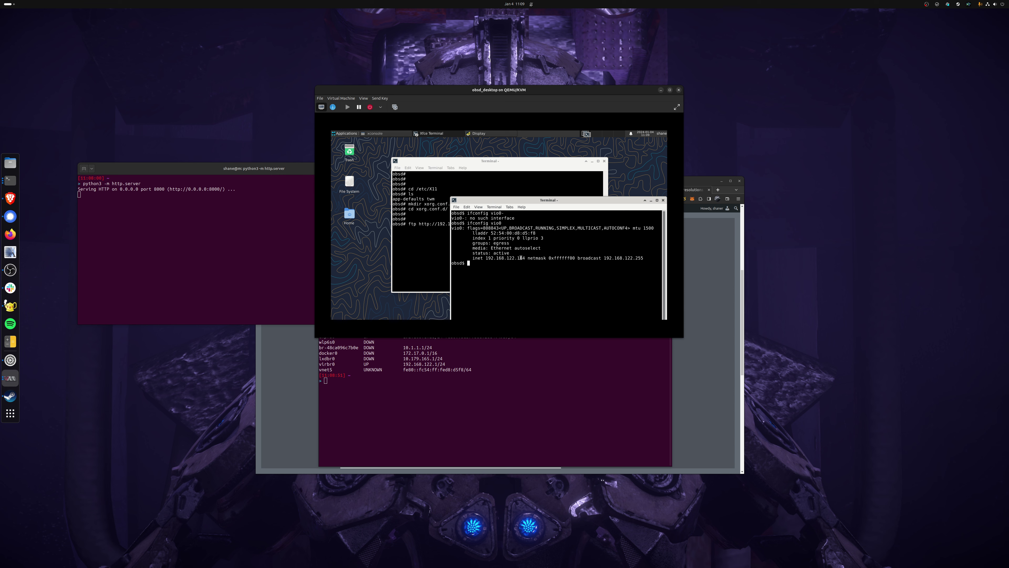
Return to the root terminal, run the prepared ftp download of 10-virtual.conf and list the directory with ls -l
{"action": "left_click", "coordinate": [244, 214]}
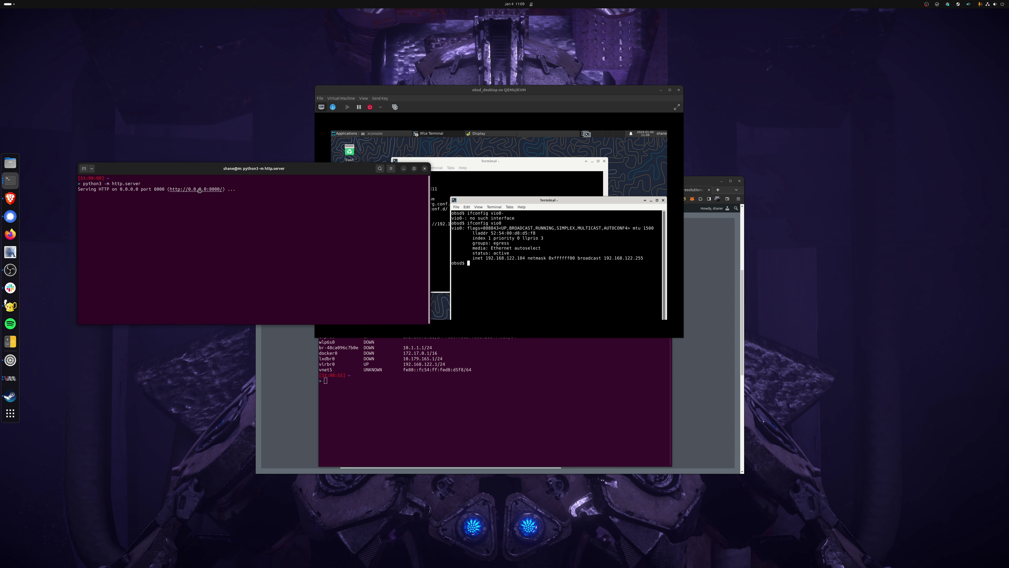
{"action": "left_click", "coordinate": [475, 179]}
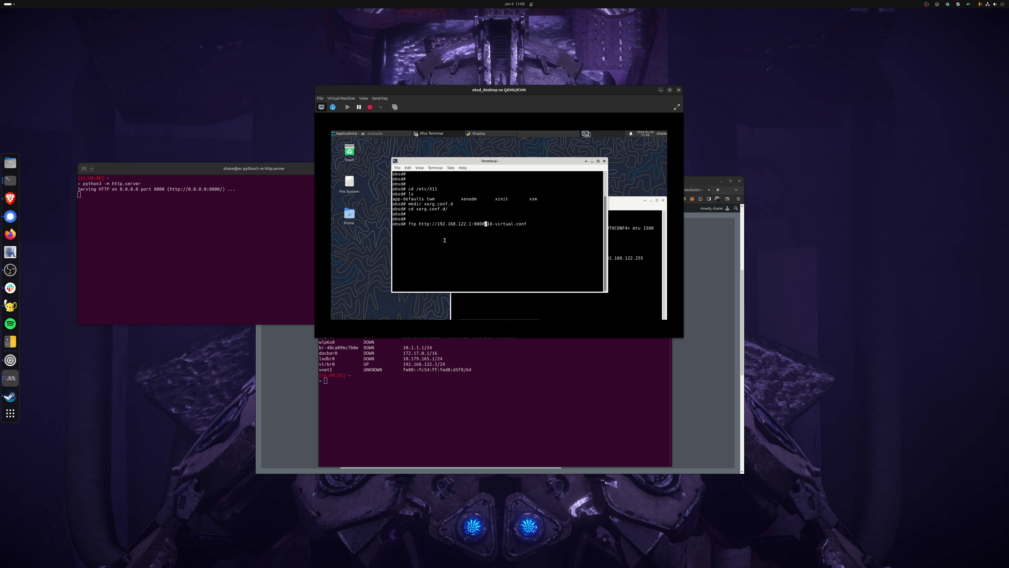
{"action": "key", "text": "Return"}
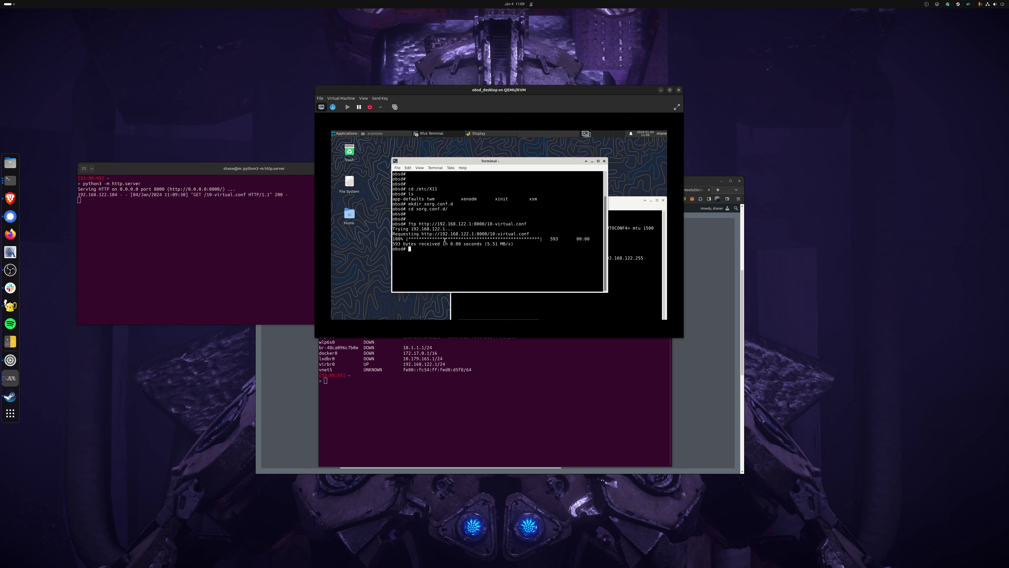
{"action": "type", "text": "ls -l"}
{"action": "key", "text": "Return"}
Open 10-virtual.conf in vi, examine its Device, Monitor and Screen sections down to the Modes line, and quit the editor
{"action": "type", "text": "vim 10-virtual.conf"}
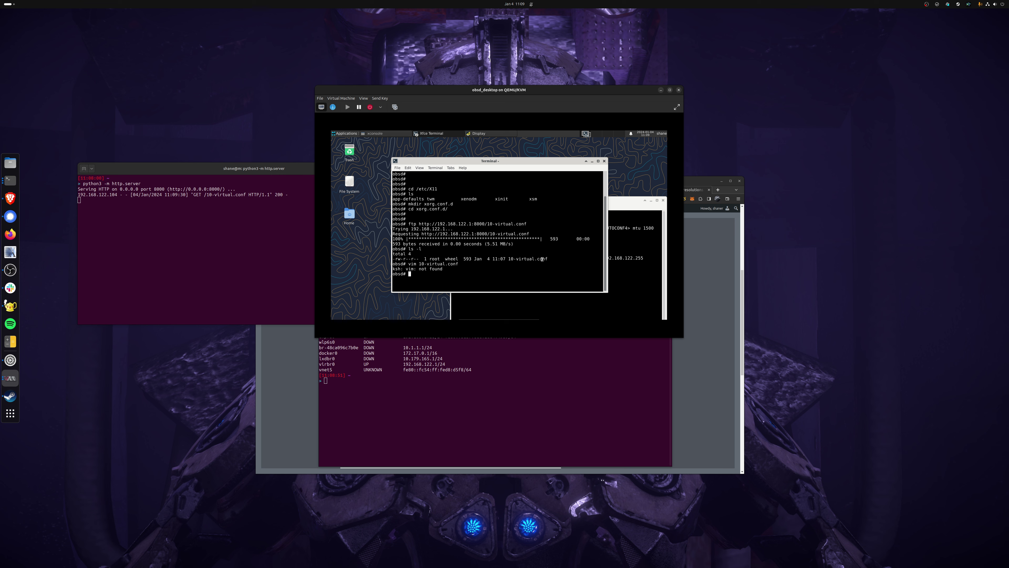
{"action": "type", "text": "vi 10"}
{"action": "key", "text": "Tab"}
{"action": "key", "text": "Return"}
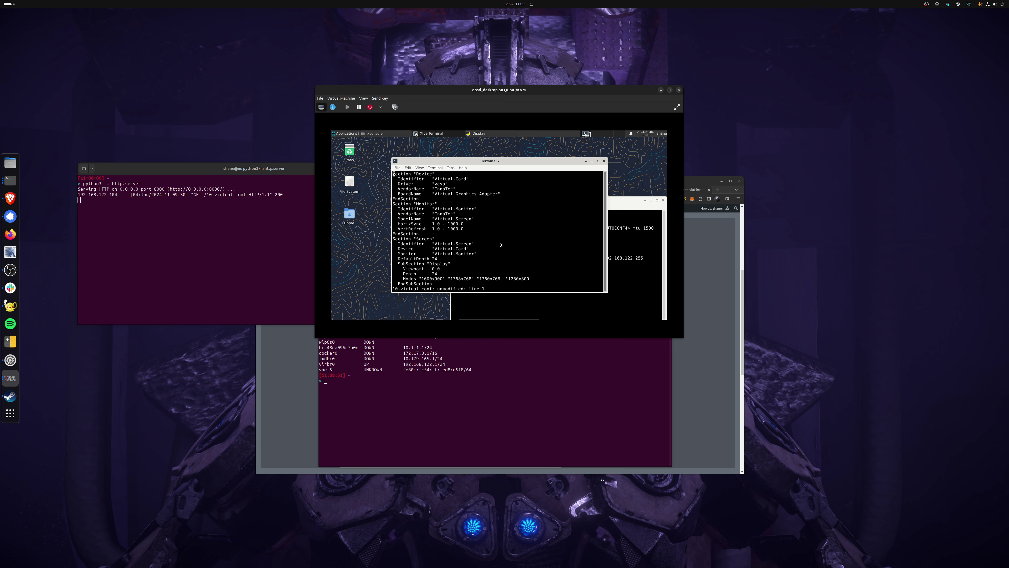
{"action": "key", "text": "j"}
{"action": "key", "text": "j"}
{"action": "key", "text": "j"}
{"action": "key", "text": "j"}
{"action": "key", "text": "j"}
{"action": "key", "text": "j"}
{"action": "key", "text": "j"}
{"action": "key", "text": "j"}
{"action": "key", "text": "j"}
{"action": "key", "text": "j"}
{"action": "key", "text": "j"}
{"action": "key", "text": "j"}
{"action": "key", "text": "j"}
{"action": "key", "text": "j"}
{"action": "key", "text": "j"}
{"action": "key", "text": "j"}
{"action": "key", "text": "e"}
{"action": "key", "text": "l"}
{"action": "key", "text": "l"}
{"action": "key", "text": "l"}
{"action": "key", "text": "l"}
{"action": "key", "text": "l"}
{"action": "key", "text": "l"}
{"action": "key", "text": "l"}
{"action": "key", "text": "l"}
{"action": "key", "text": "h"}
{"action": "type", "text": ":q"}
{"action": "key", "text": "Return"}
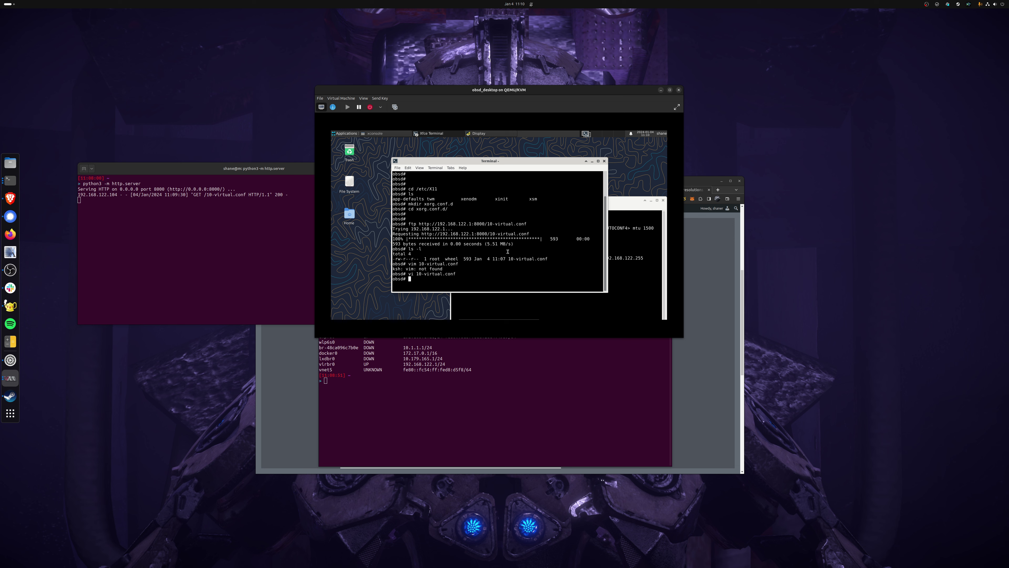
Restart the display manager with rcctl restart xenodm
{"action": "type", "text": "rcctl restart xeo"}
{"action": "key", "text": "BackSpace"}
{"action": "type", "text": "nodm"}
{"action": "key", "text": "Return"}
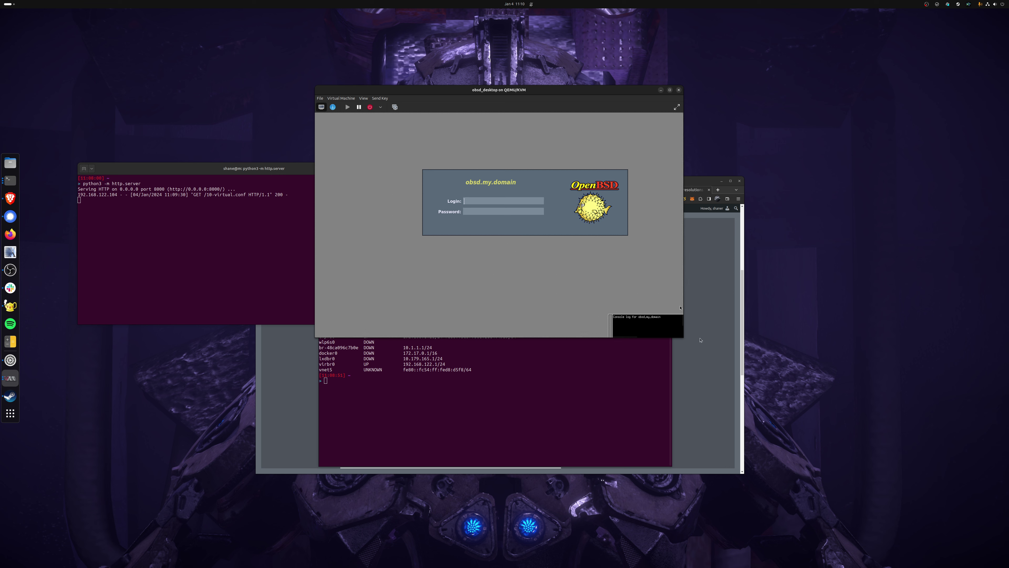
Enlarge the virtual machine window to fit the login screen and log in with the login name and account password
{"action": "left_click_drag", "start_coordinate": [685, 338], "coordinate": [751, 362]}
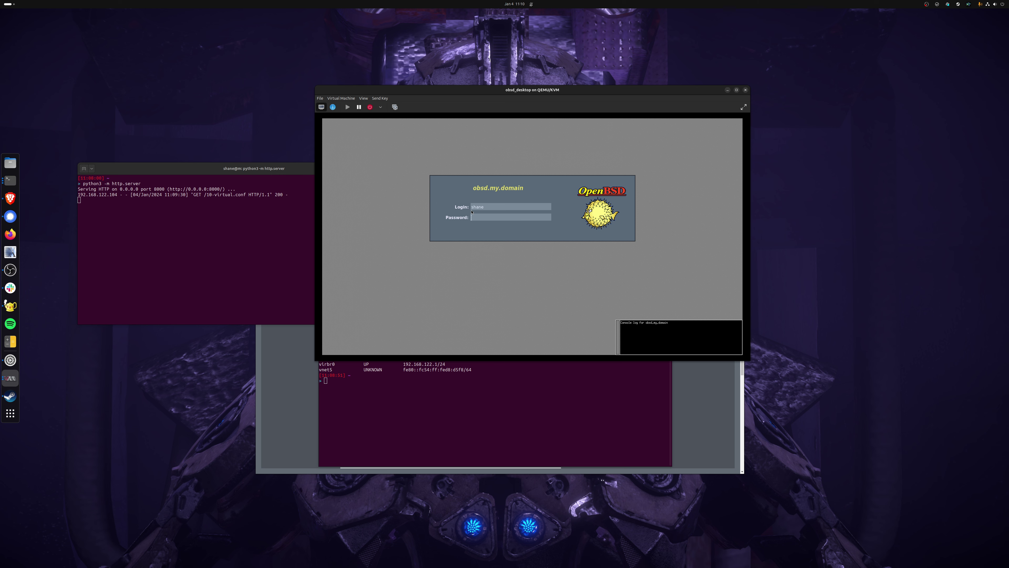
{"action": "key", "text": "Return"}
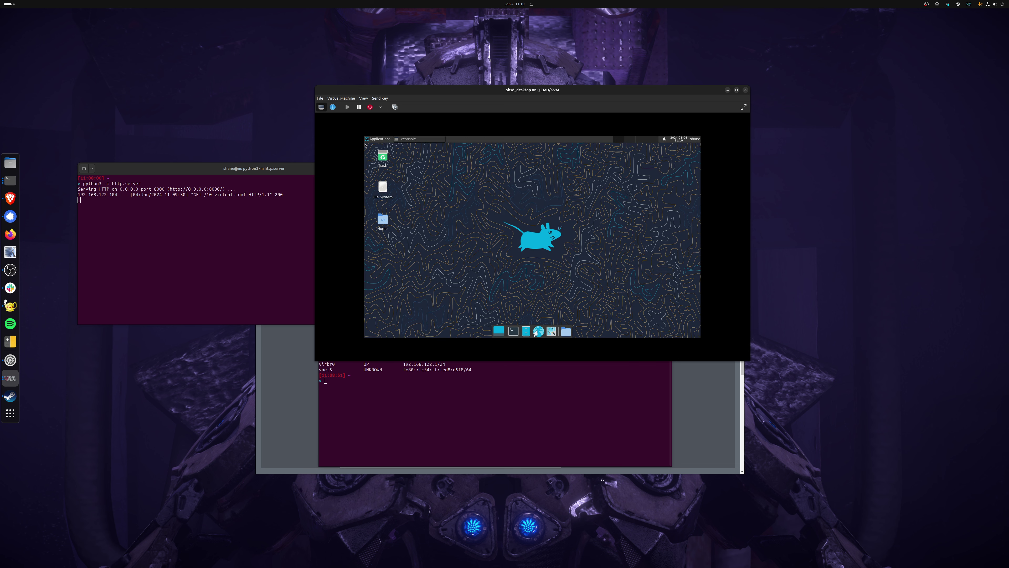
Set the Xfce display resolution to 1600x900, keep the new configuration and close the Display settings
{"action": "left_click", "coordinate": [371, 138]}
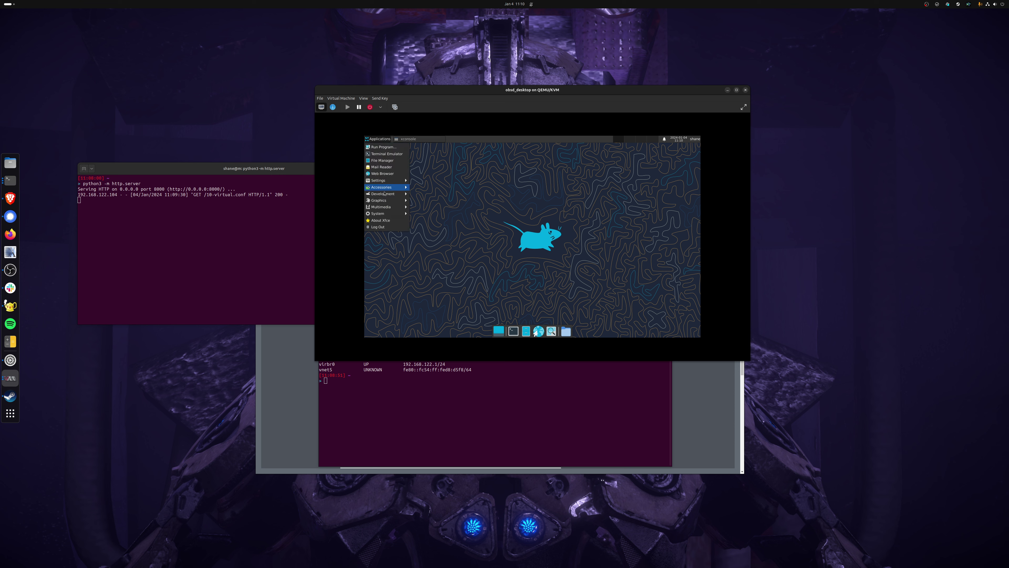
{"action": "mouse_move", "coordinate": [386, 181]}
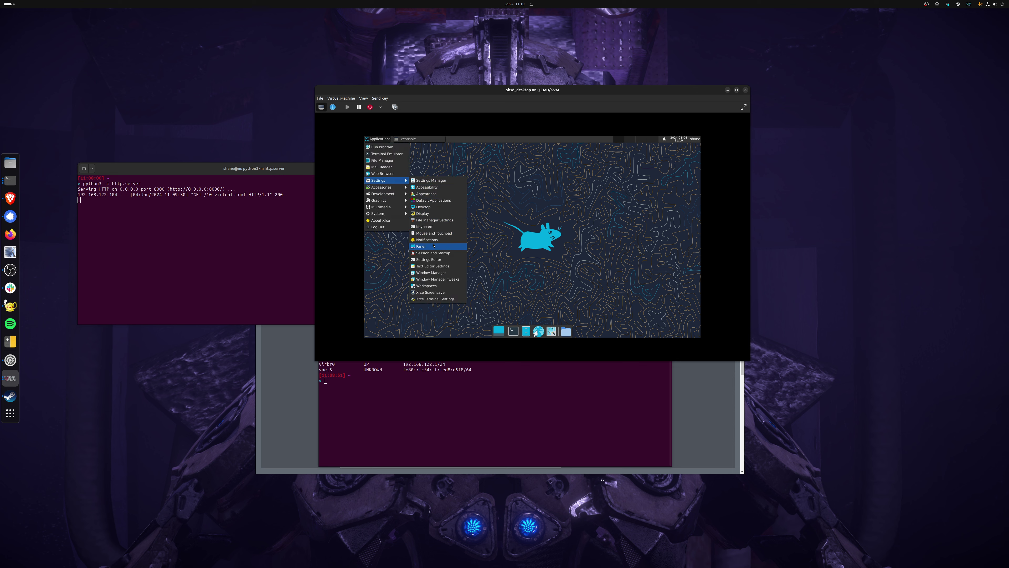
{"action": "left_click", "coordinate": [423, 213]}
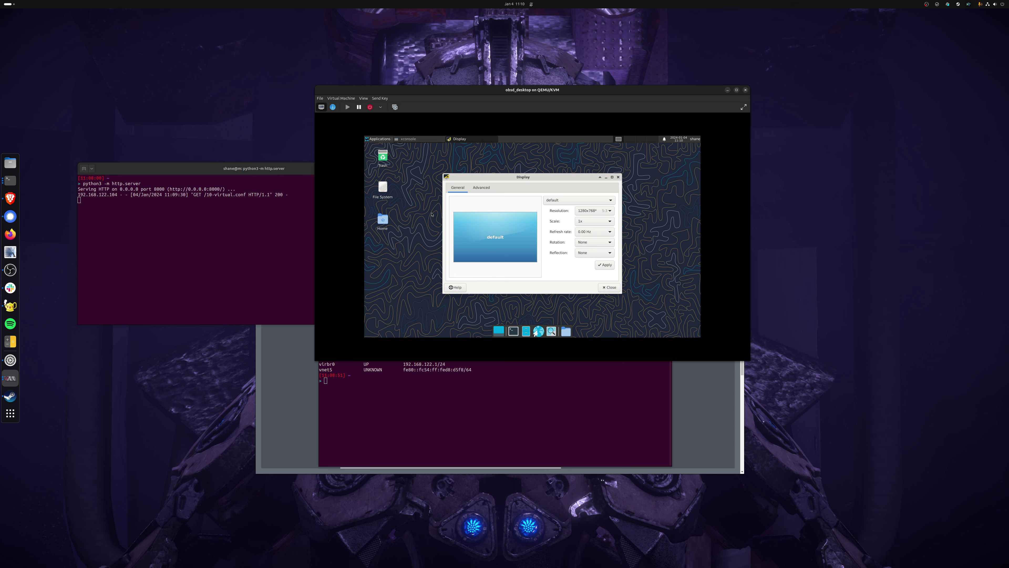
{"action": "left_click", "coordinate": [605, 212]}
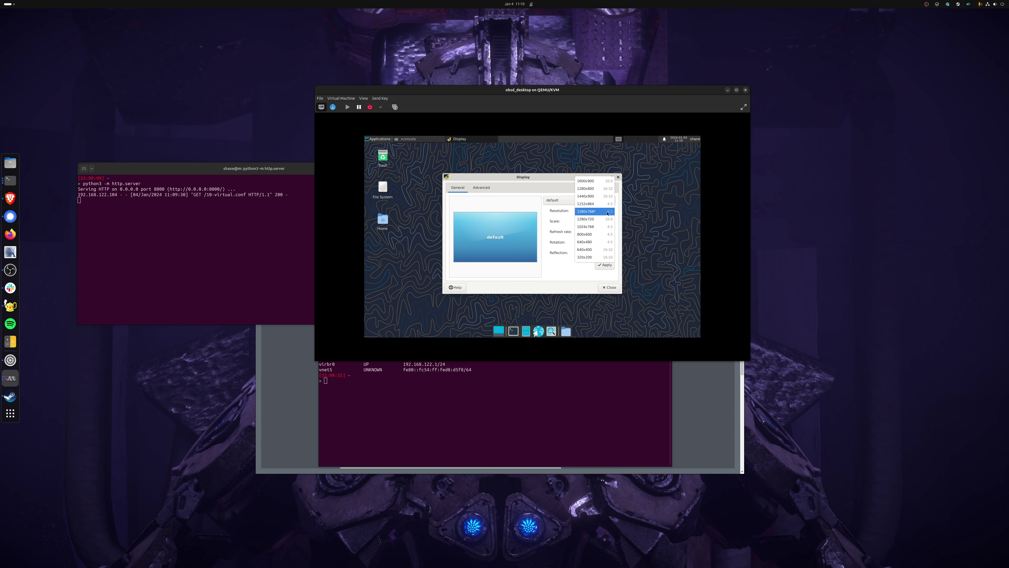
{"action": "left_click", "coordinate": [596, 181]}
{"action": "left_click", "coordinate": [604, 265]}
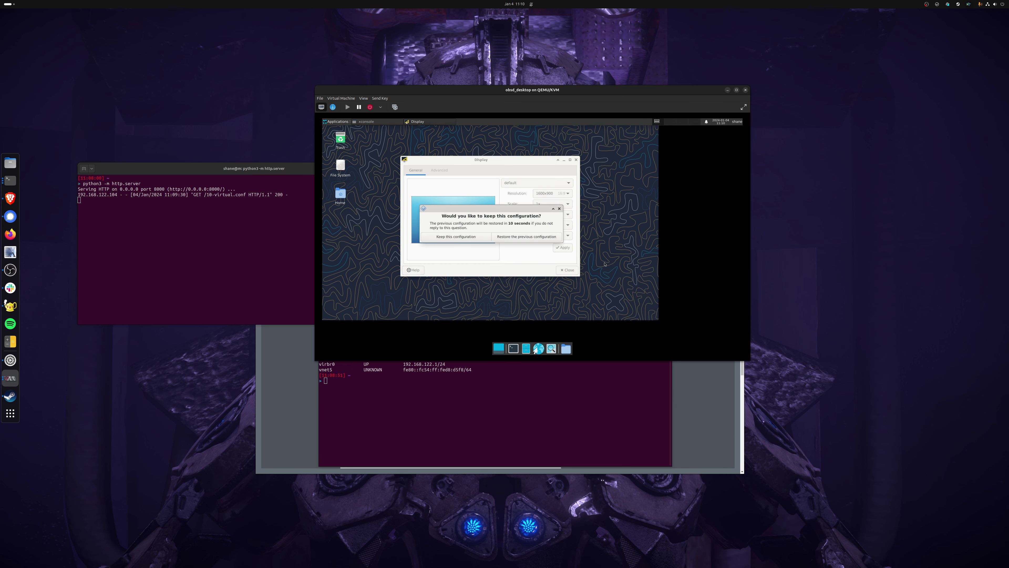
{"action": "left_click", "coordinate": [473, 238]}
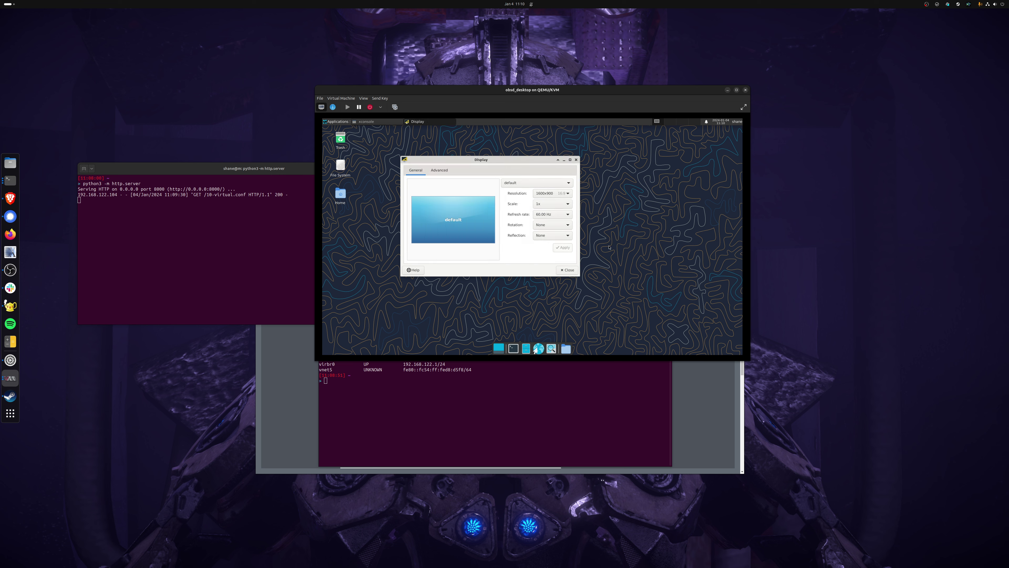
{"action": "left_click", "coordinate": [576, 160]}
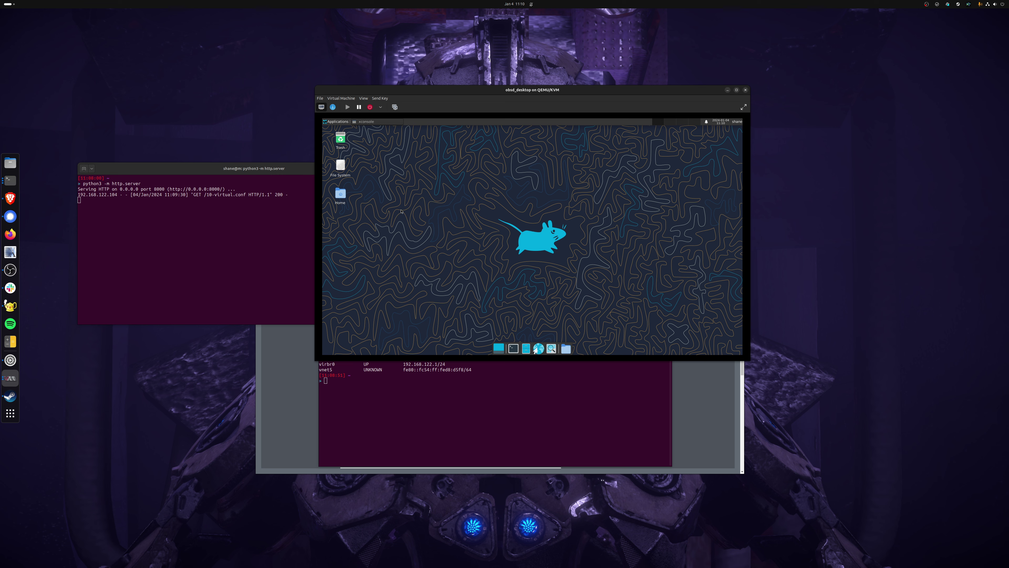
Open a terminal on the Xfce desktop and switch to root with su, entering the root password
{"action": "left_click_drag", "start_coordinate": [542, 90], "coordinate": [532, 91]}
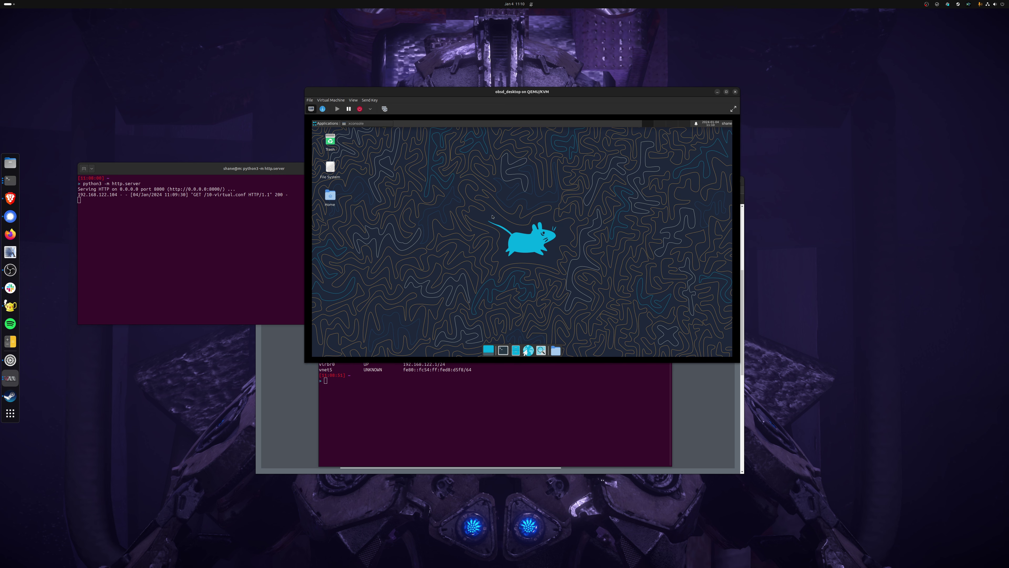
{"action": "left_click_drag", "start_coordinate": [478, 94], "coordinate": [465, 87]}
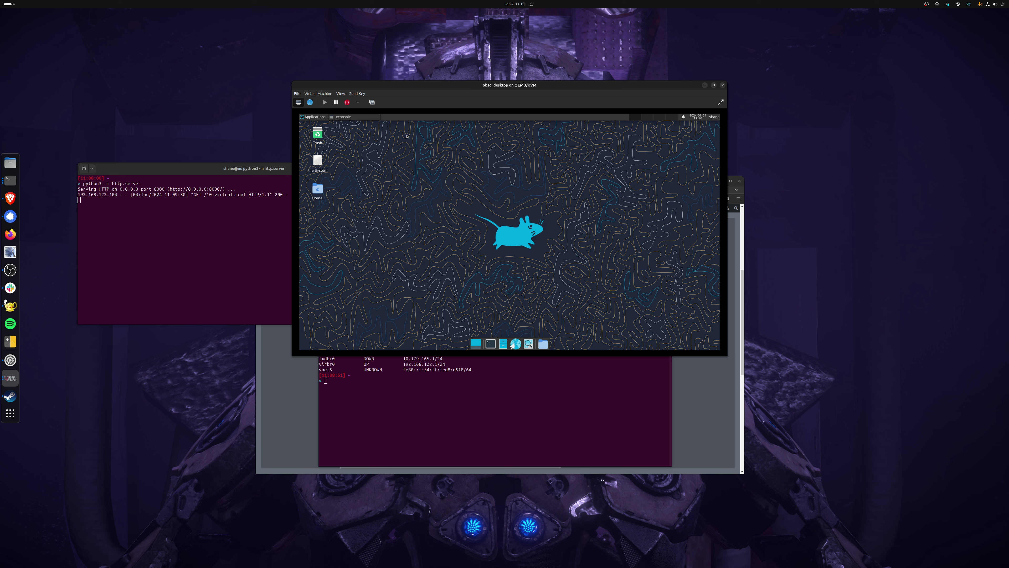
{"action": "left_click", "coordinate": [496, 340]}
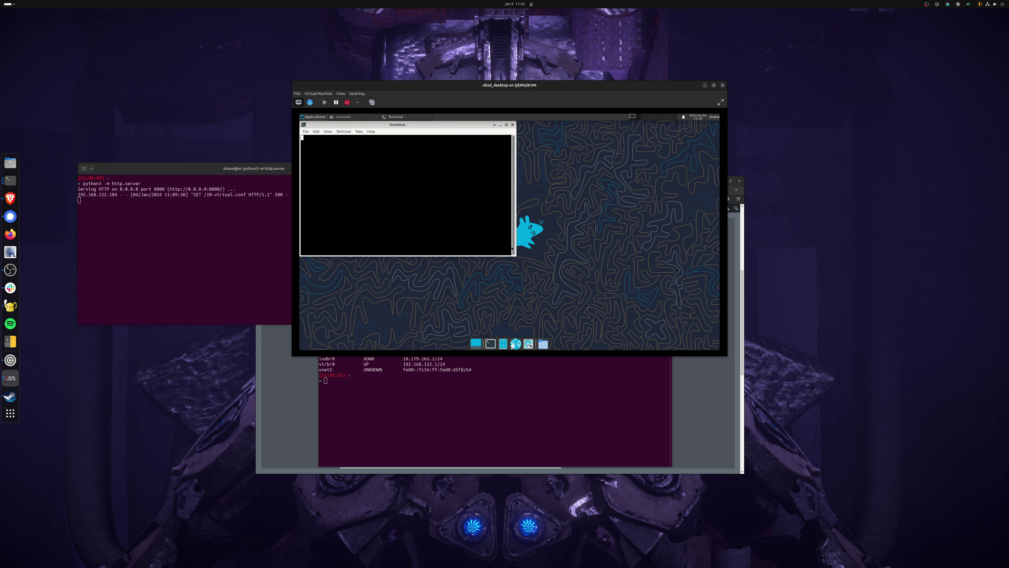
{"action": "type", "text": "su"}
{"action": "key", "text": "Return"}
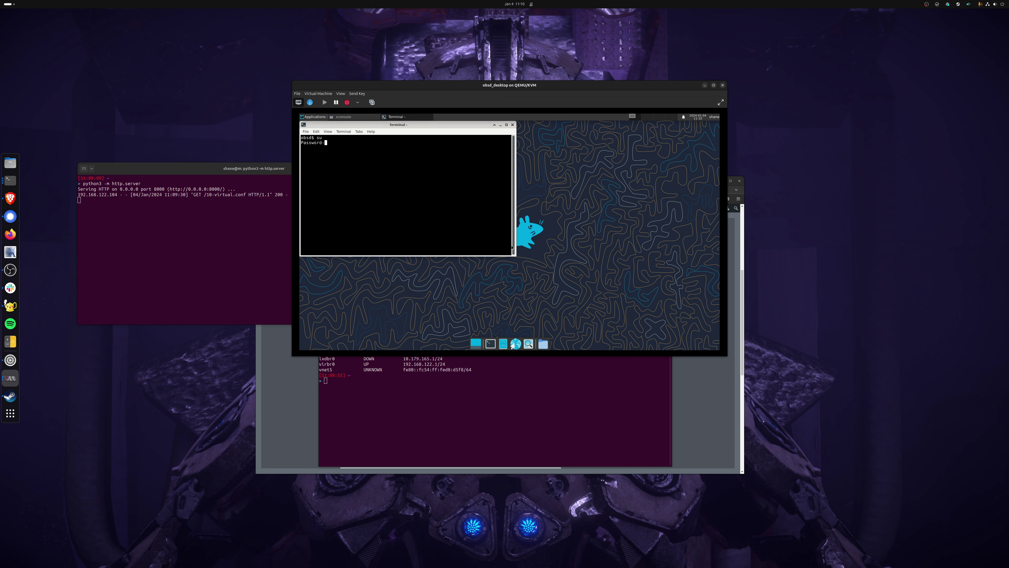
{"action": "key", "text": "Return"}
Install the Firefox browser with pkg_add firefox
{"action": "type", "text": "pkg_add firefox"}
{"action": "left_click_drag", "start_coordinate": [531, 85], "coordinate": [517, 87]}
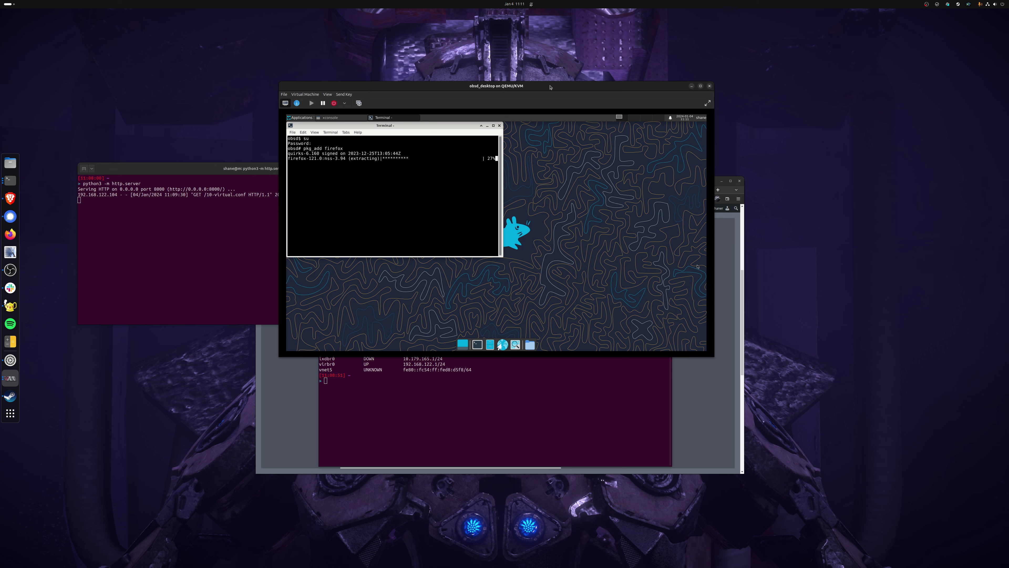
{"action": "left_click_drag", "start_coordinate": [536, 88], "coordinate": [538, 88]}
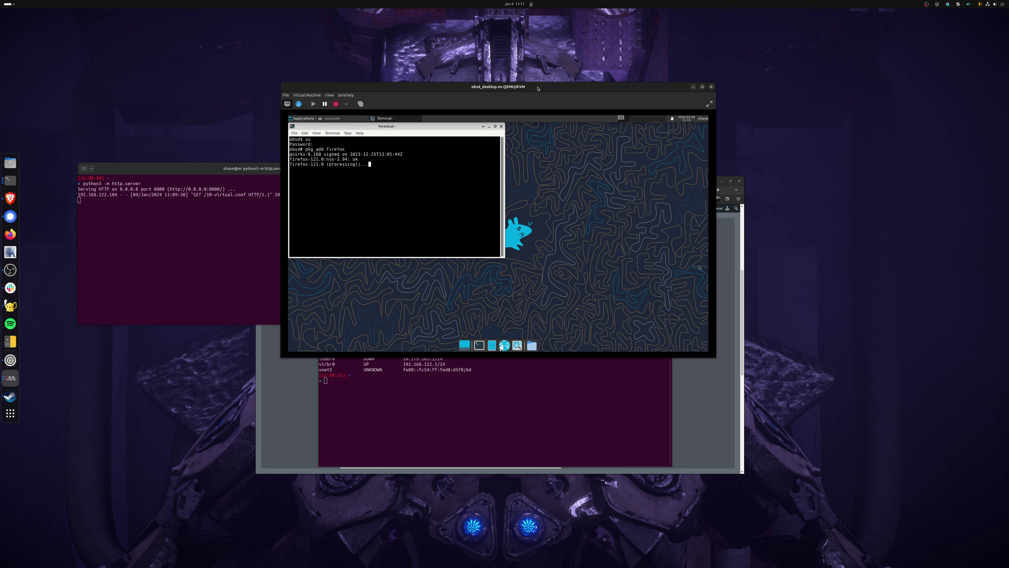